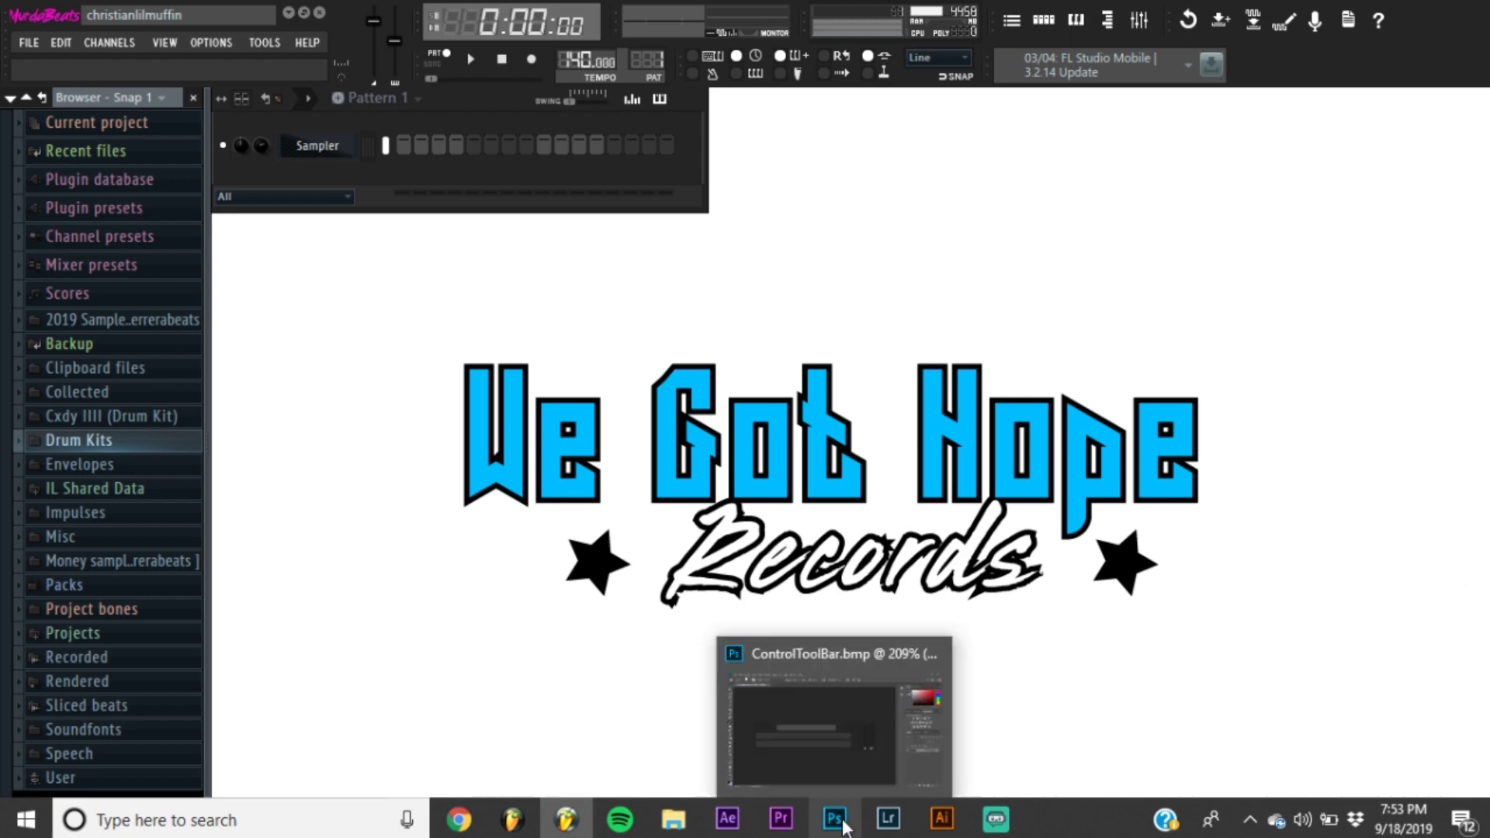
- Bring Photoshop forward, check the SKIN folder twice, then switch to FL Studio
left_click(838, 823)
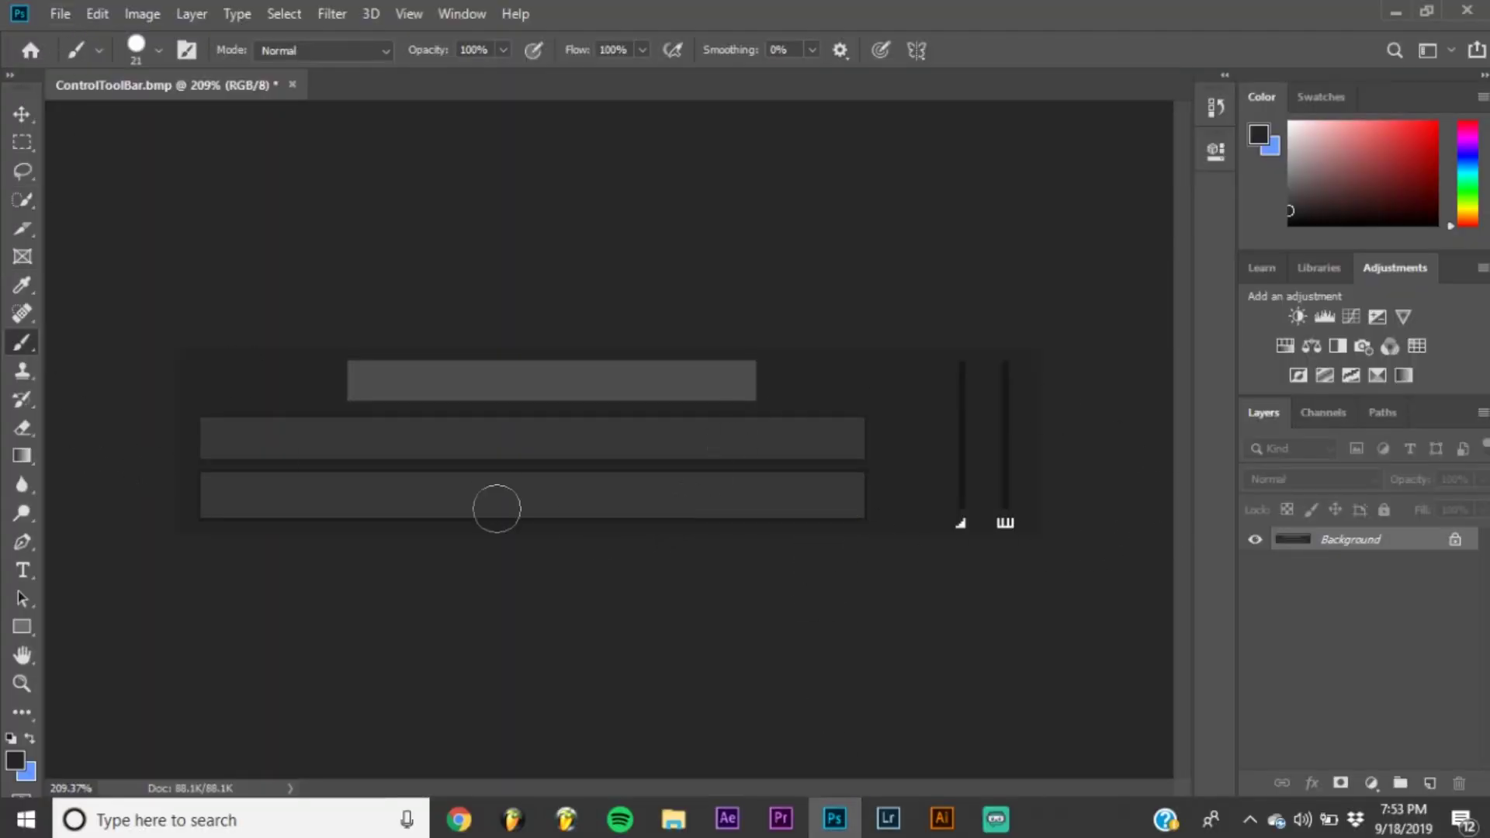
left_click(673, 816)
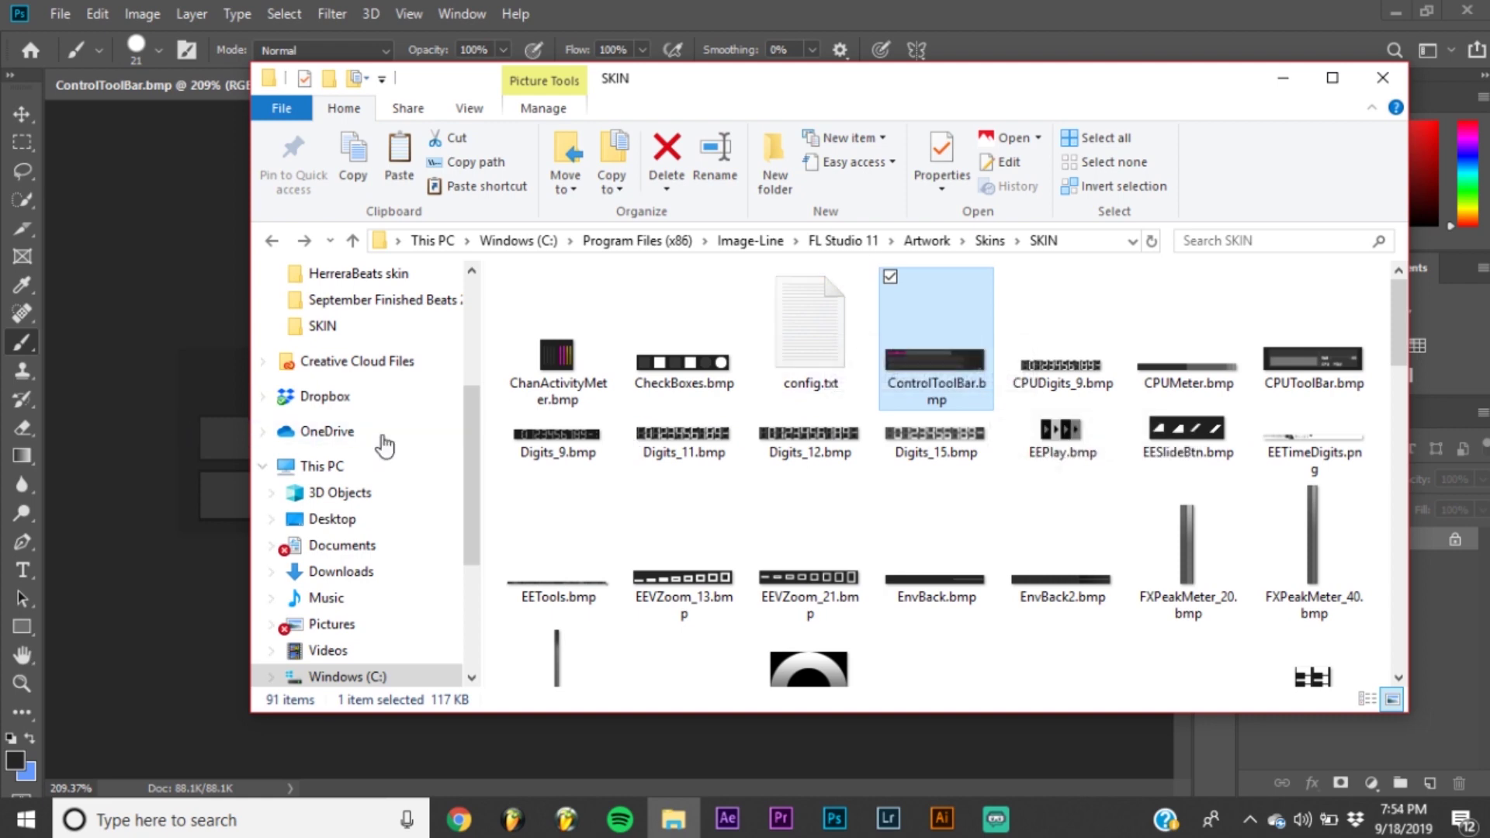
left_click(1277, 78)
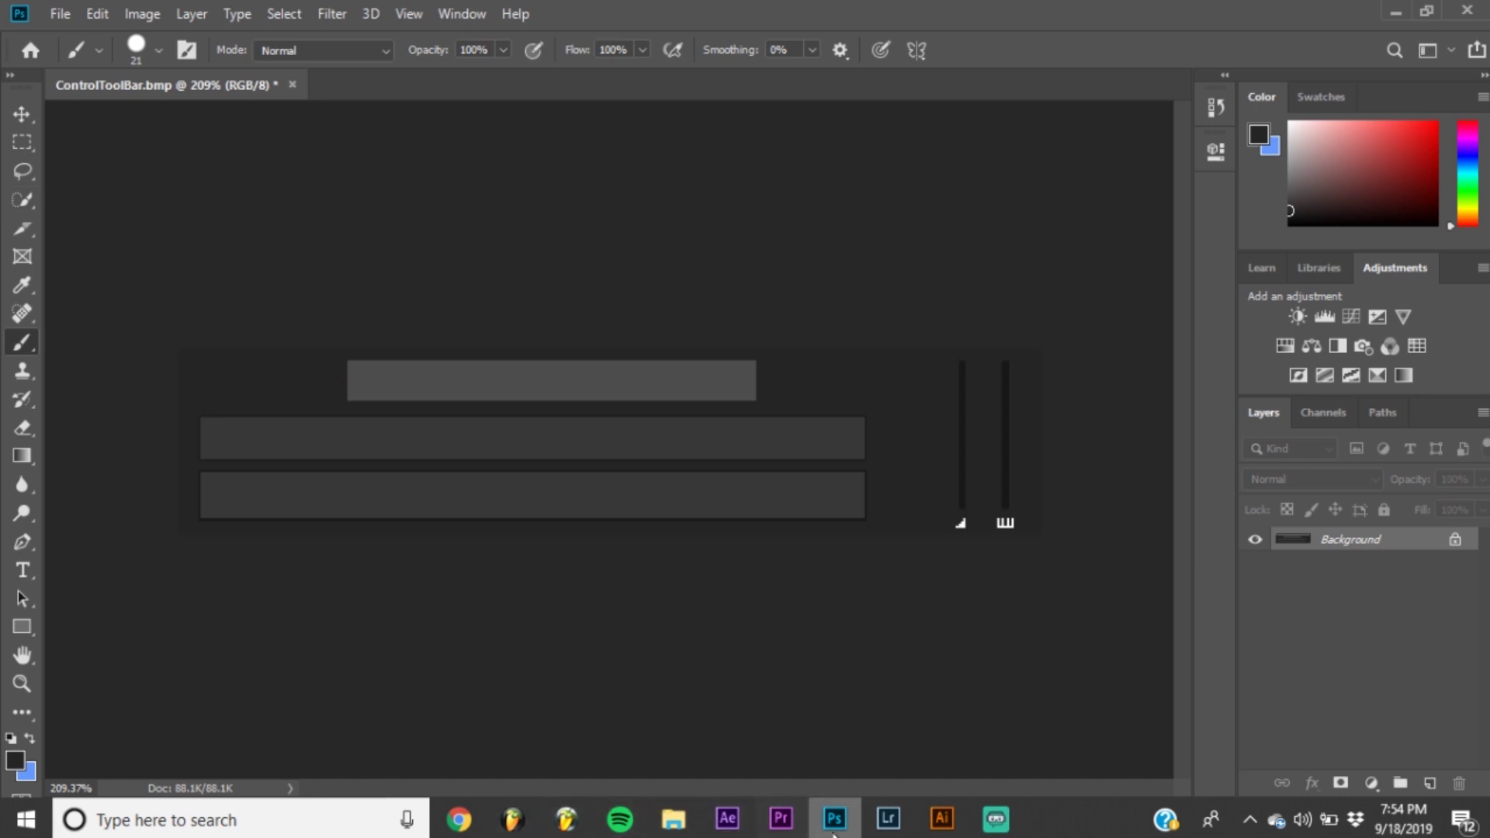
left_click(674, 819)
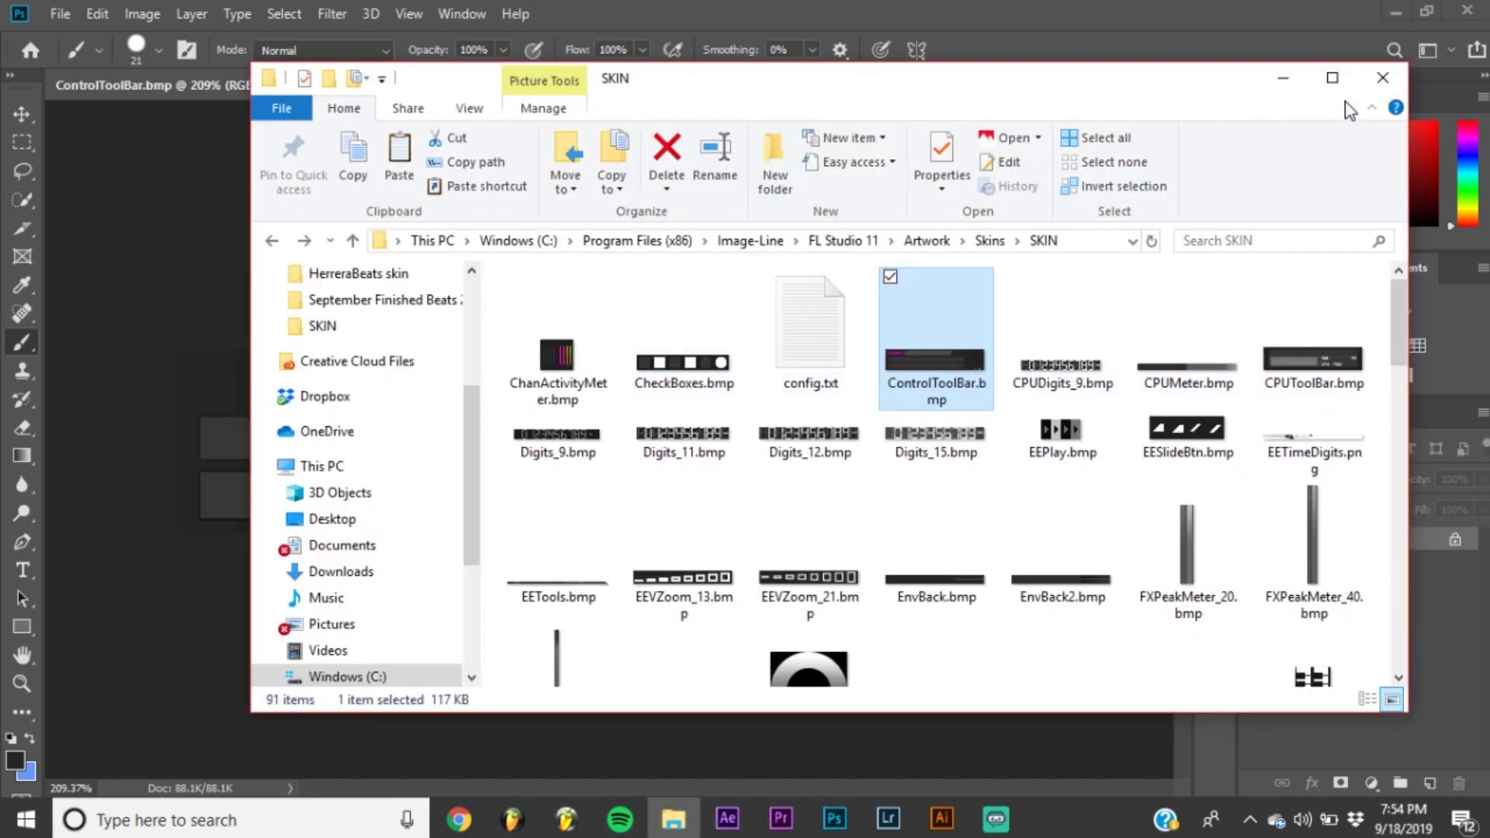
left_click(1279, 80)
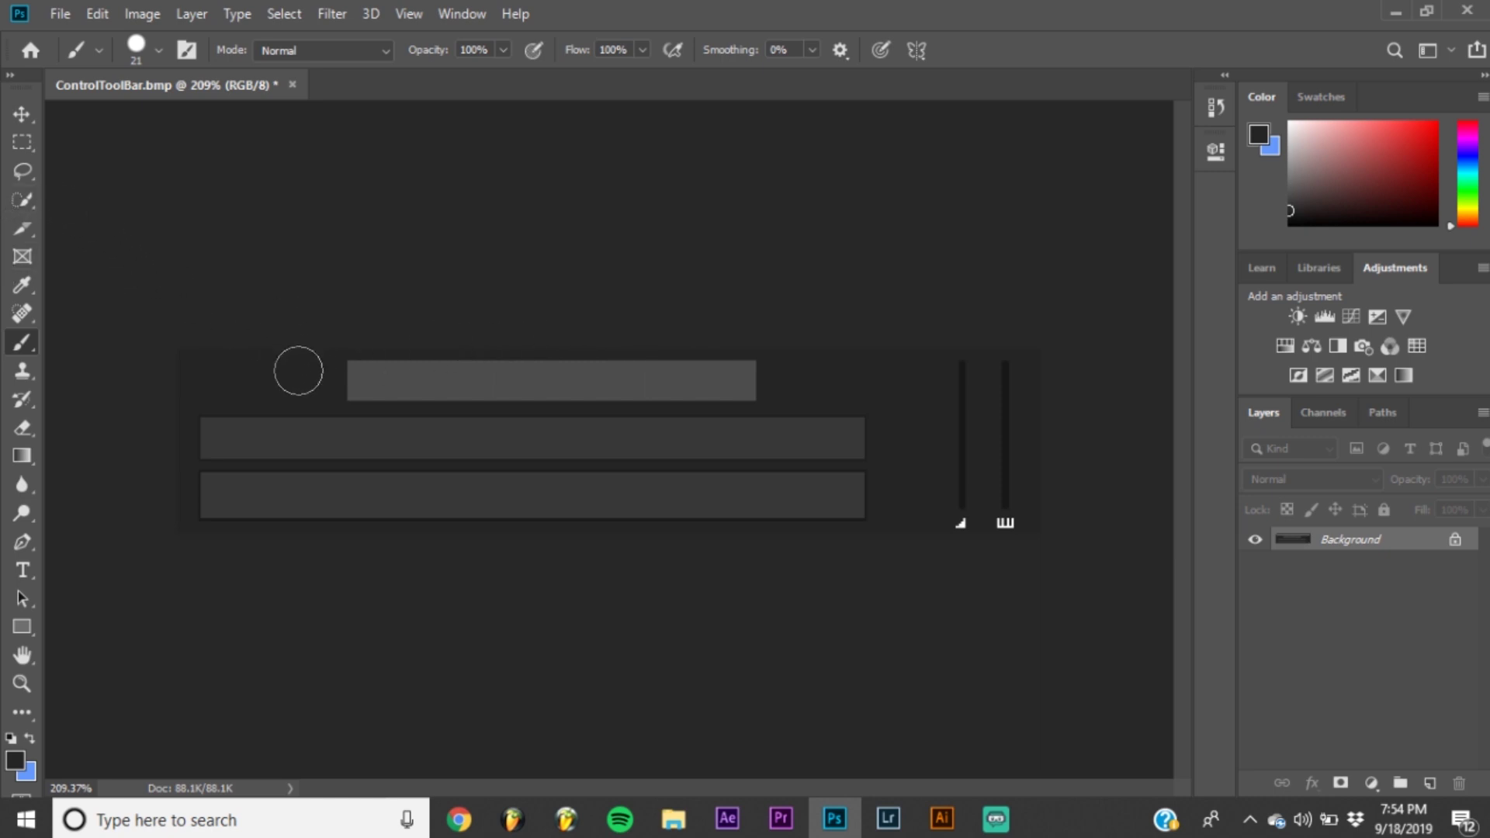
left_click(566, 819)
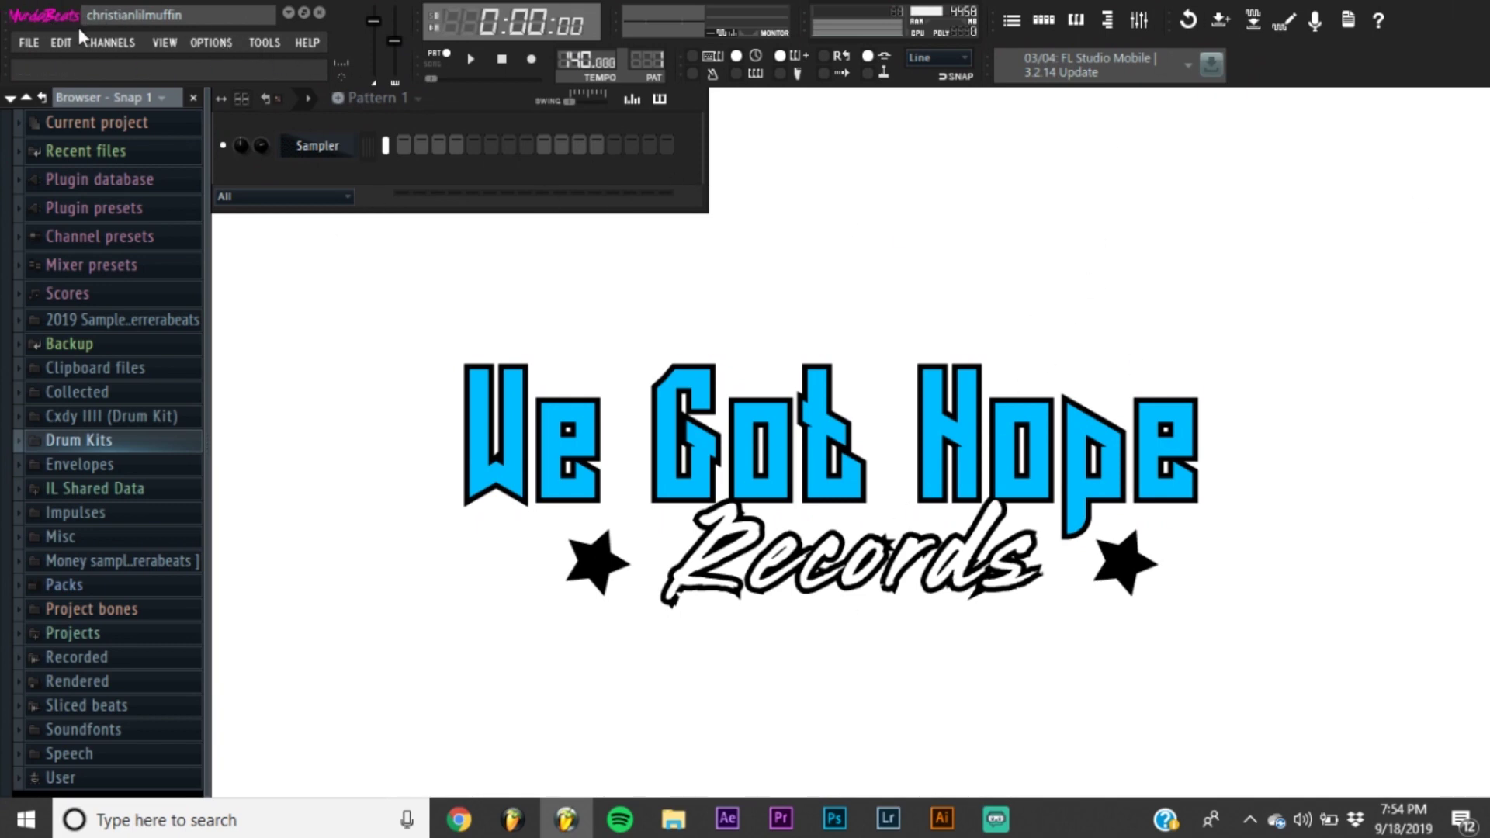
- Paste 'Herrerabeats' as new text on ControlToolBar.bmp, move it to the left end, and commit
left_click(834, 819)
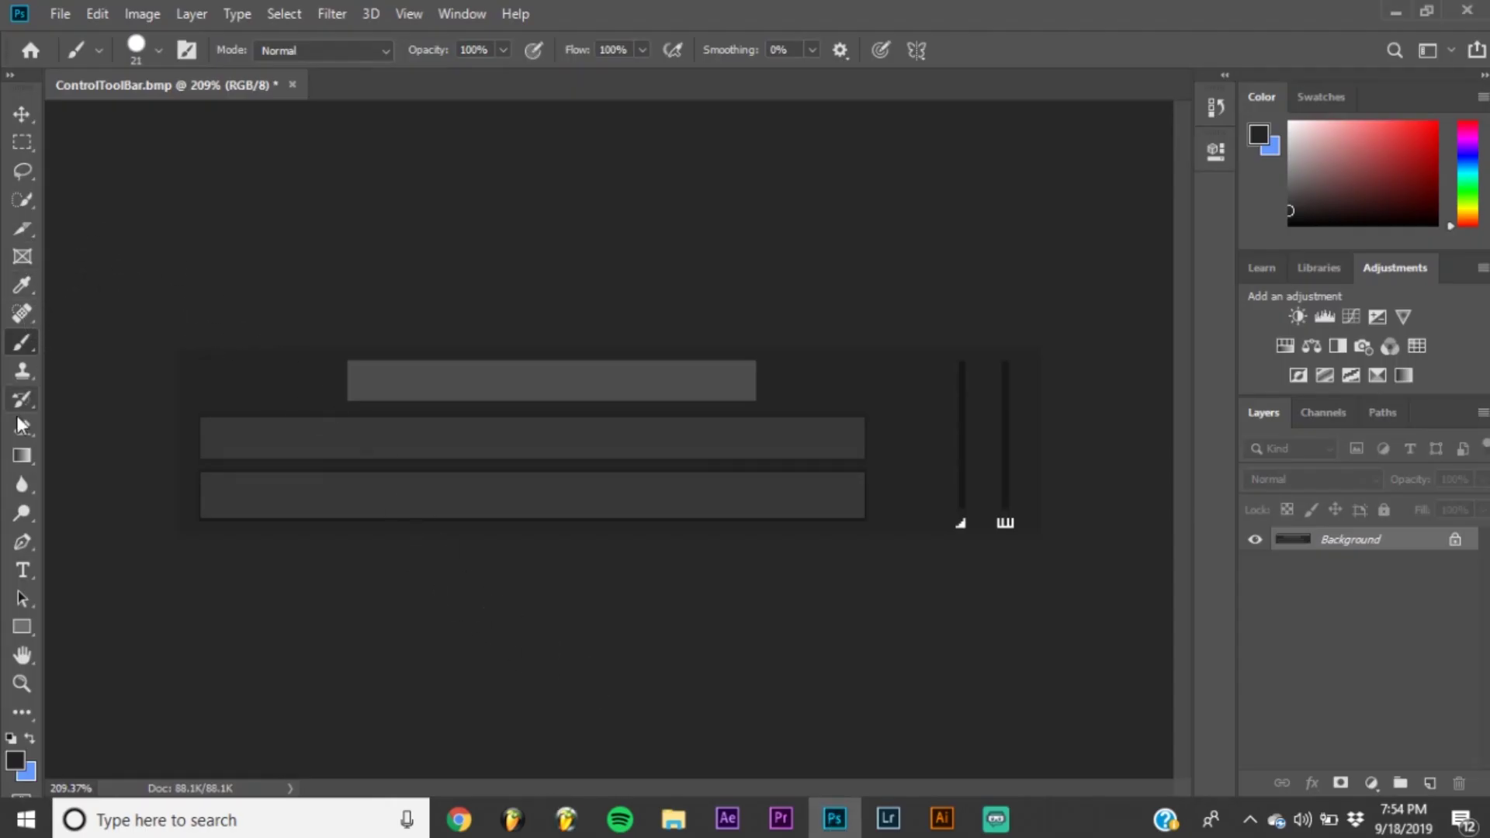
left_click(25, 567)
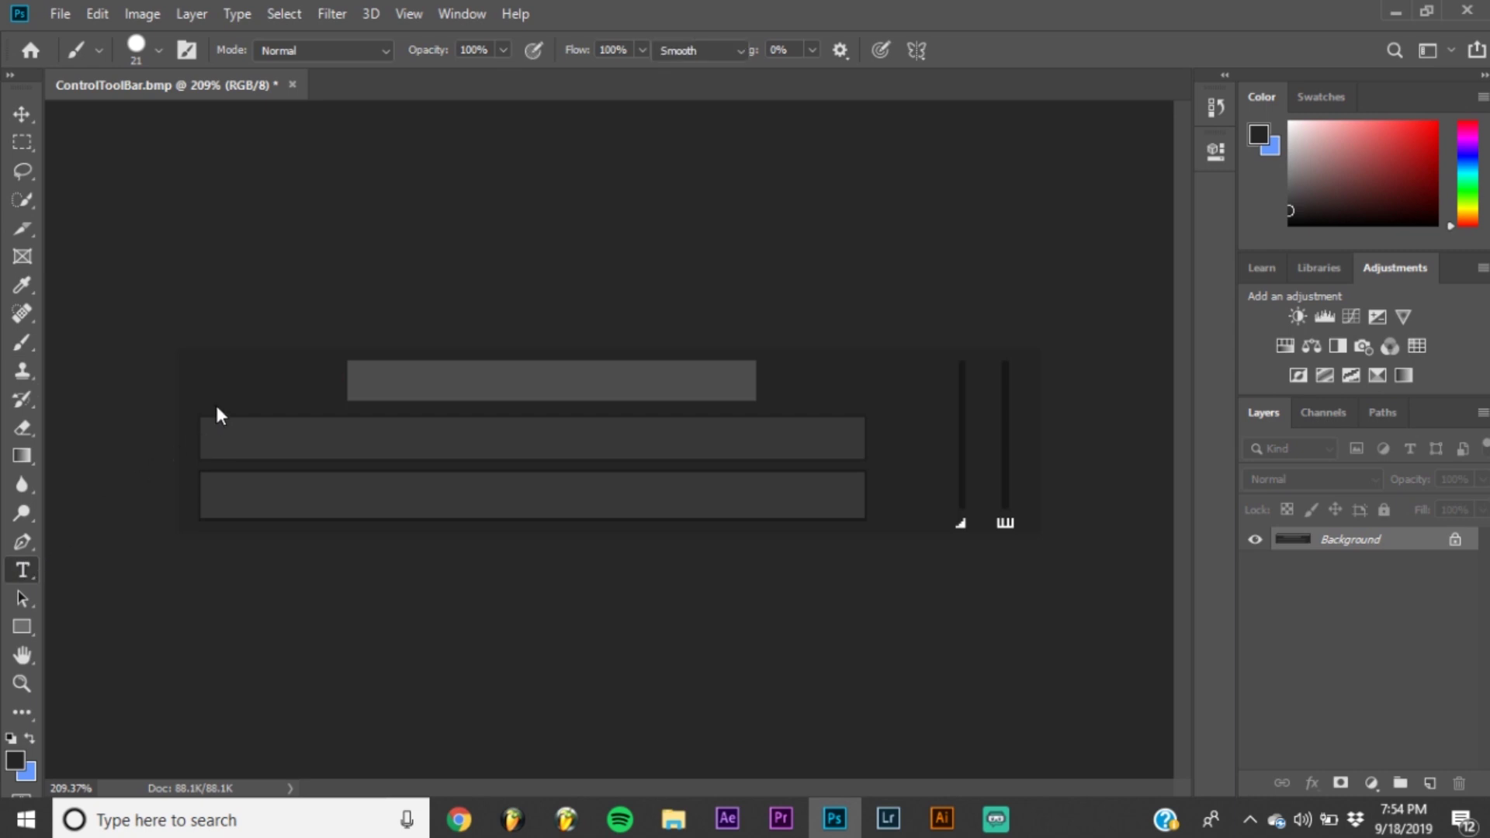
left_click(240, 377)
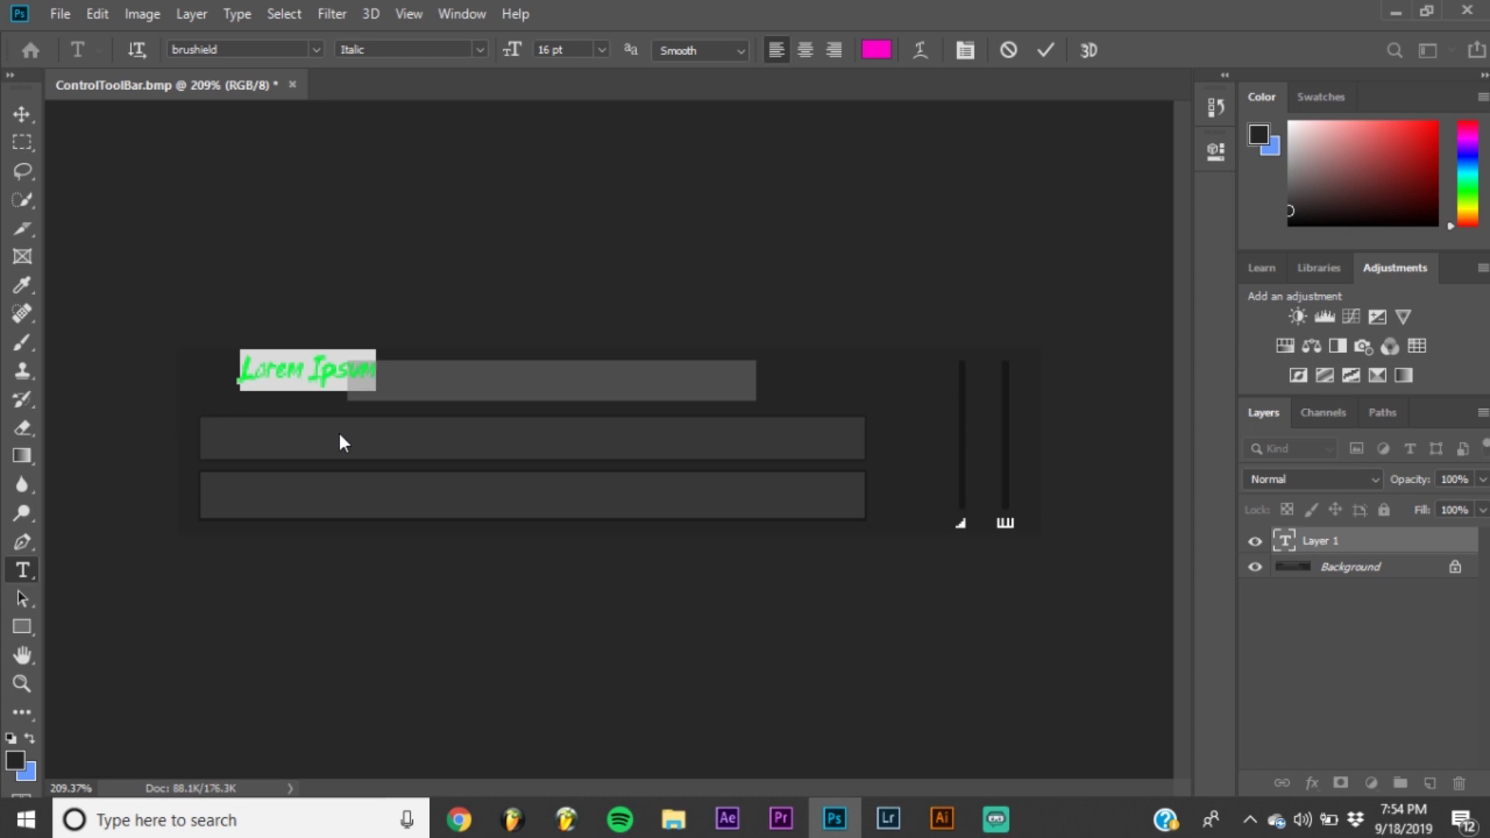
left_click(287, 370)
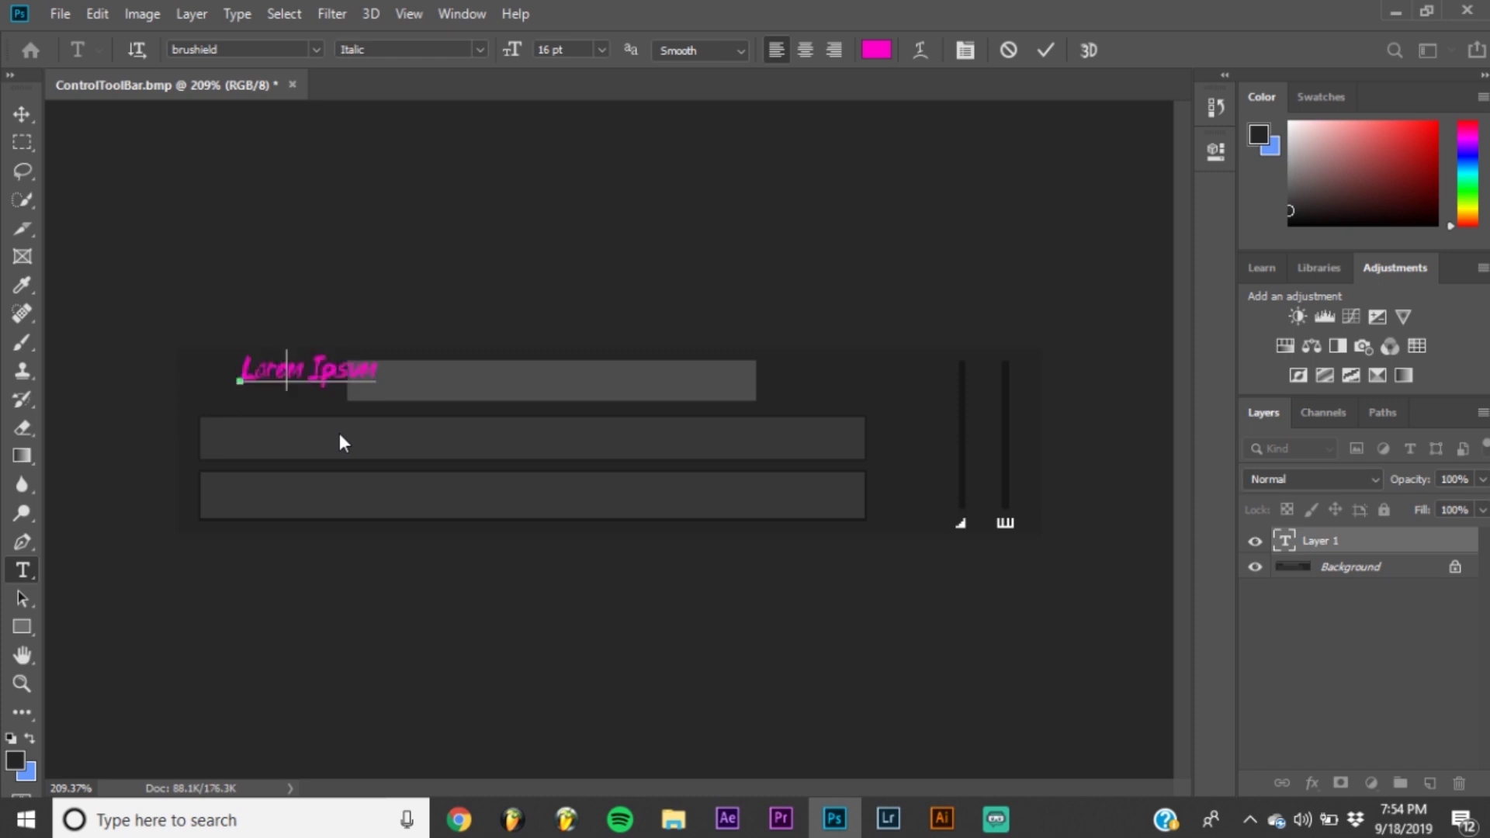
key("ctrl+a")
type("Herrerabeats")
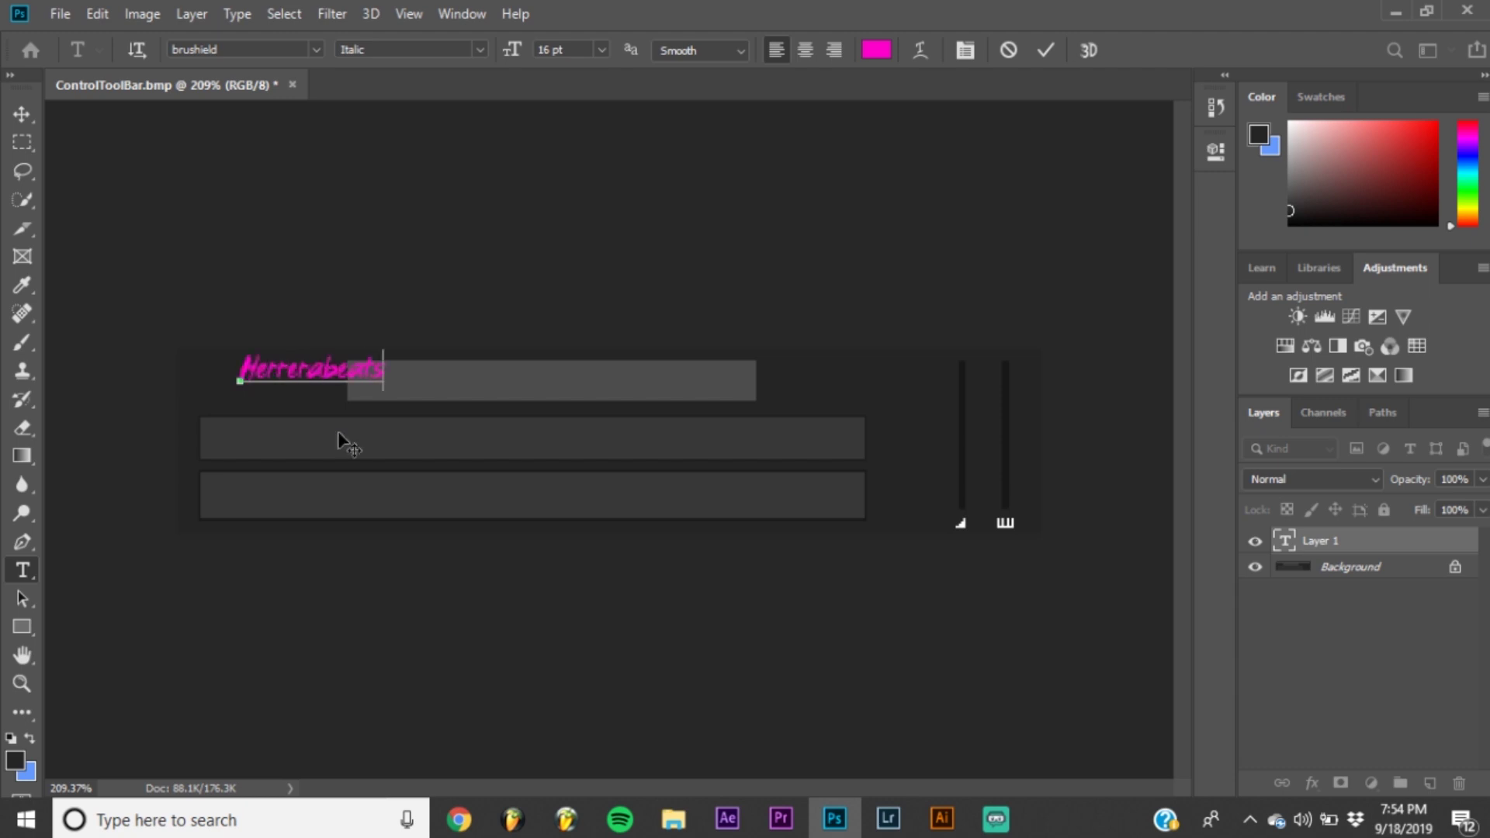
left_click_drag(384, 366, 201, 349)
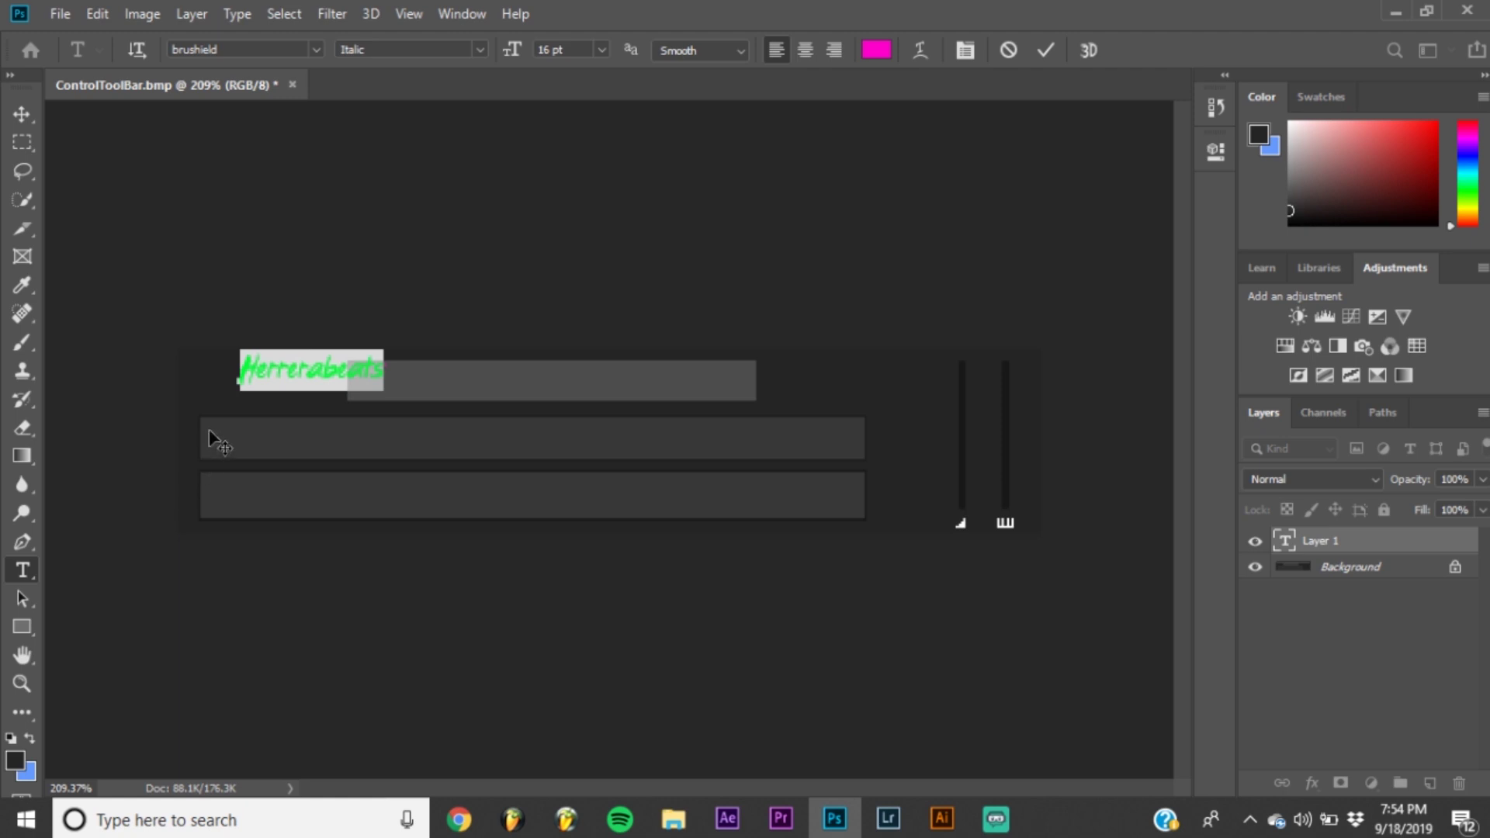
left_click_drag(210, 439, 167, 450)
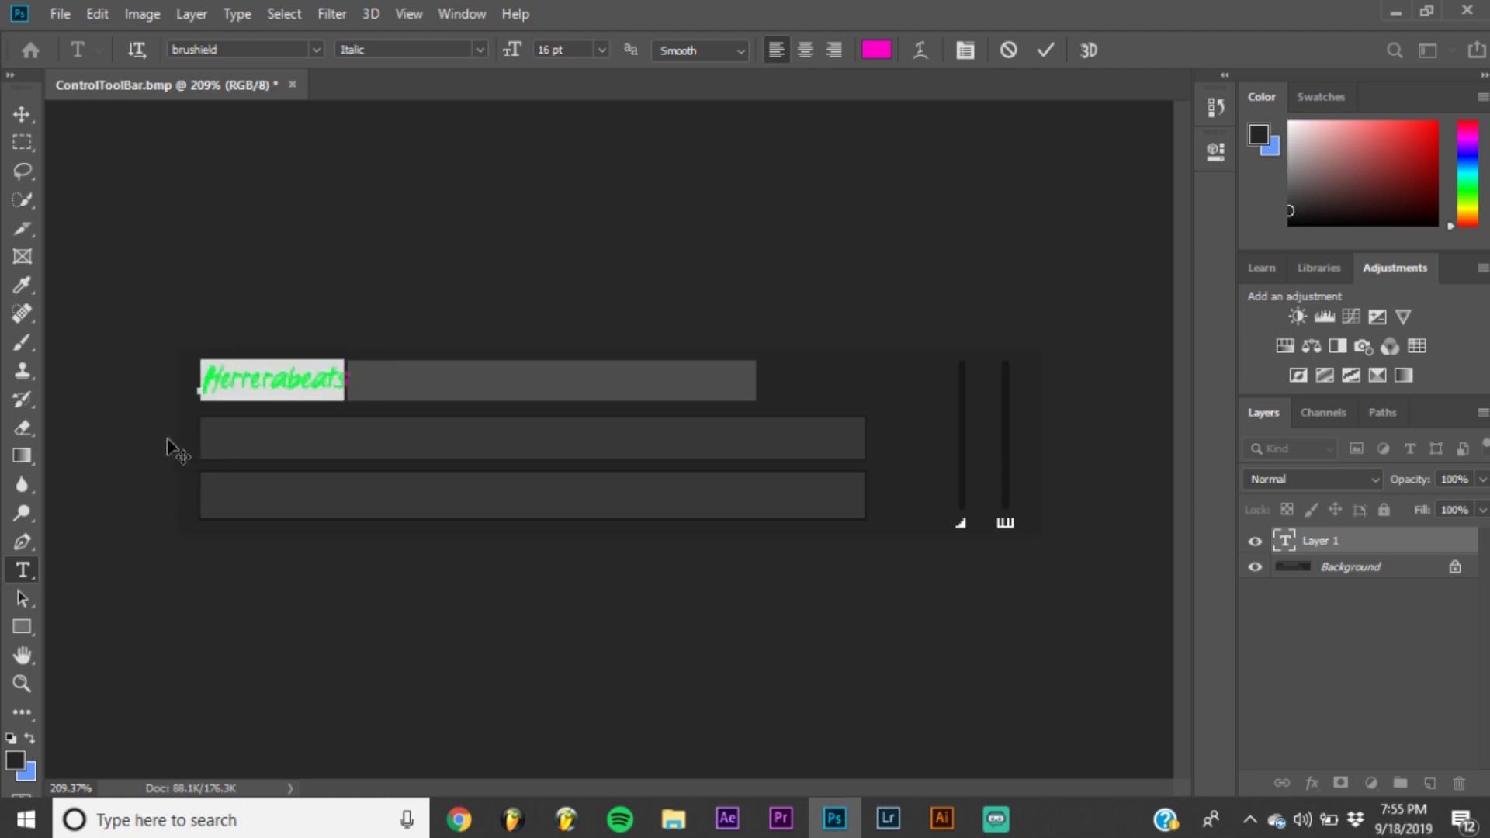
left_click(267, 379)
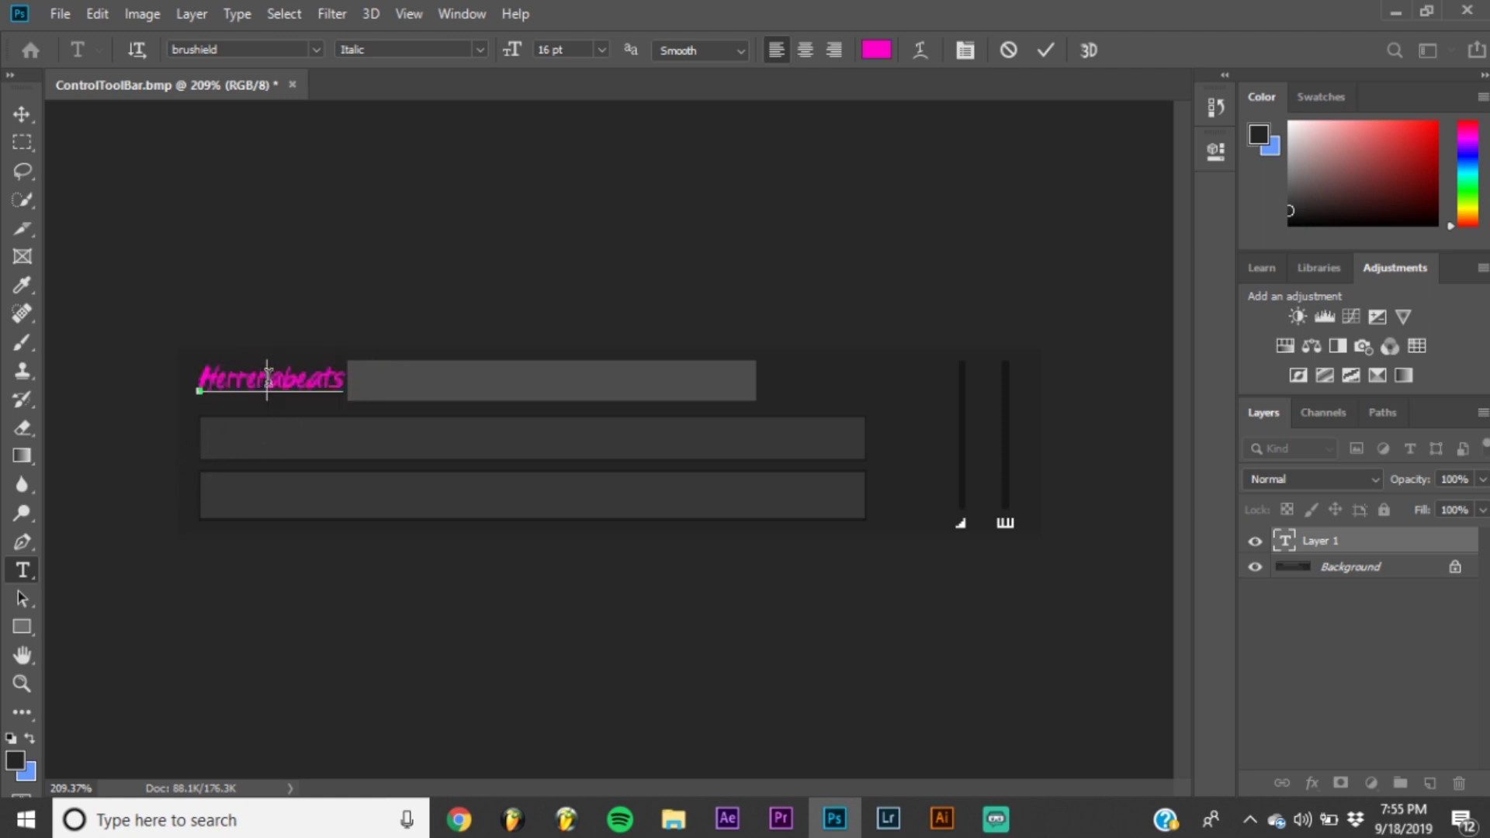
left_click(1041, 59)
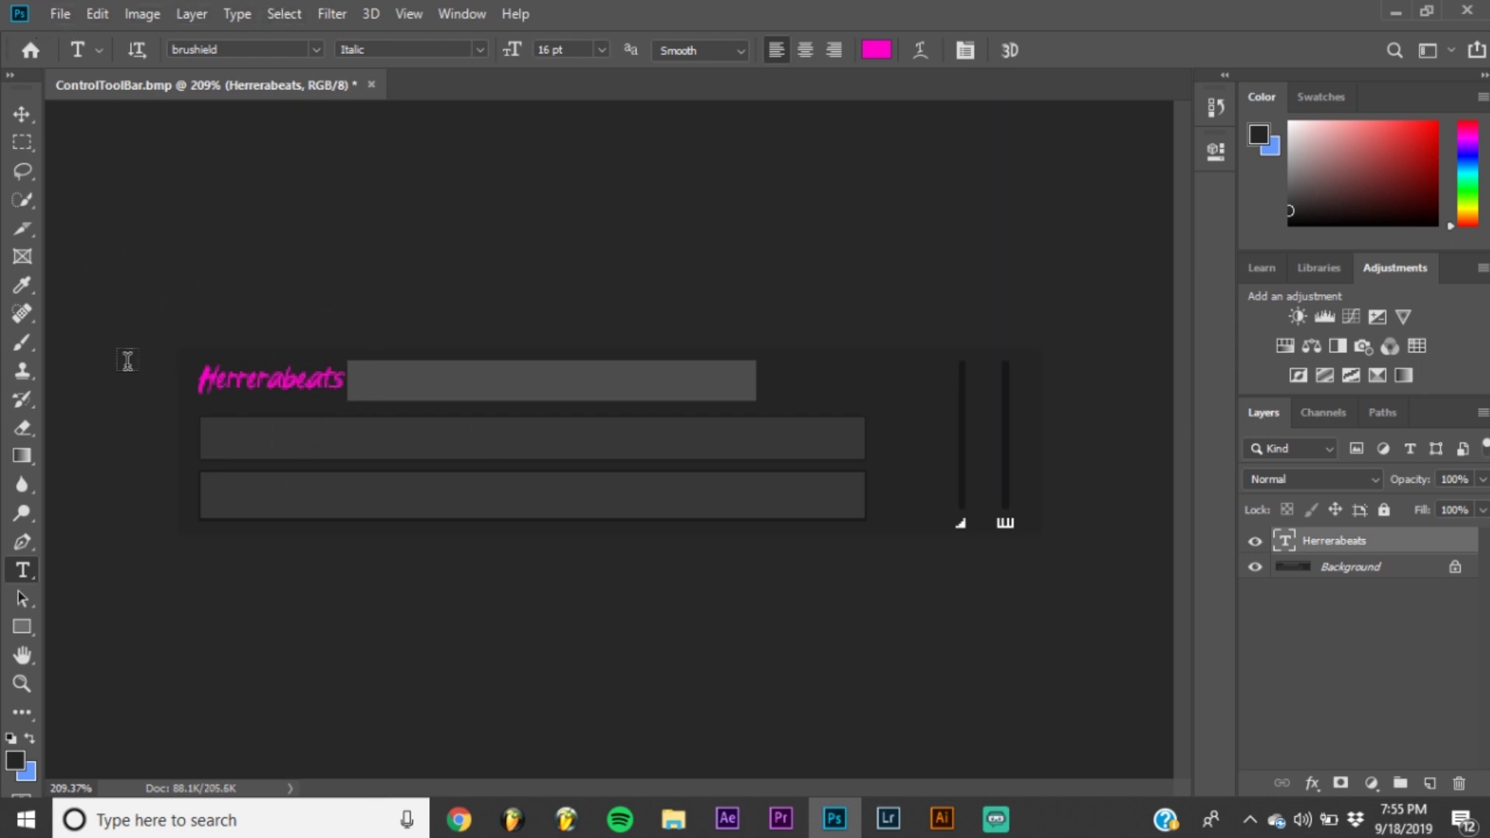
- Save the toolbar image as BMP, replacing the existing ControlToolBar.bmp
left_click(59, 15)
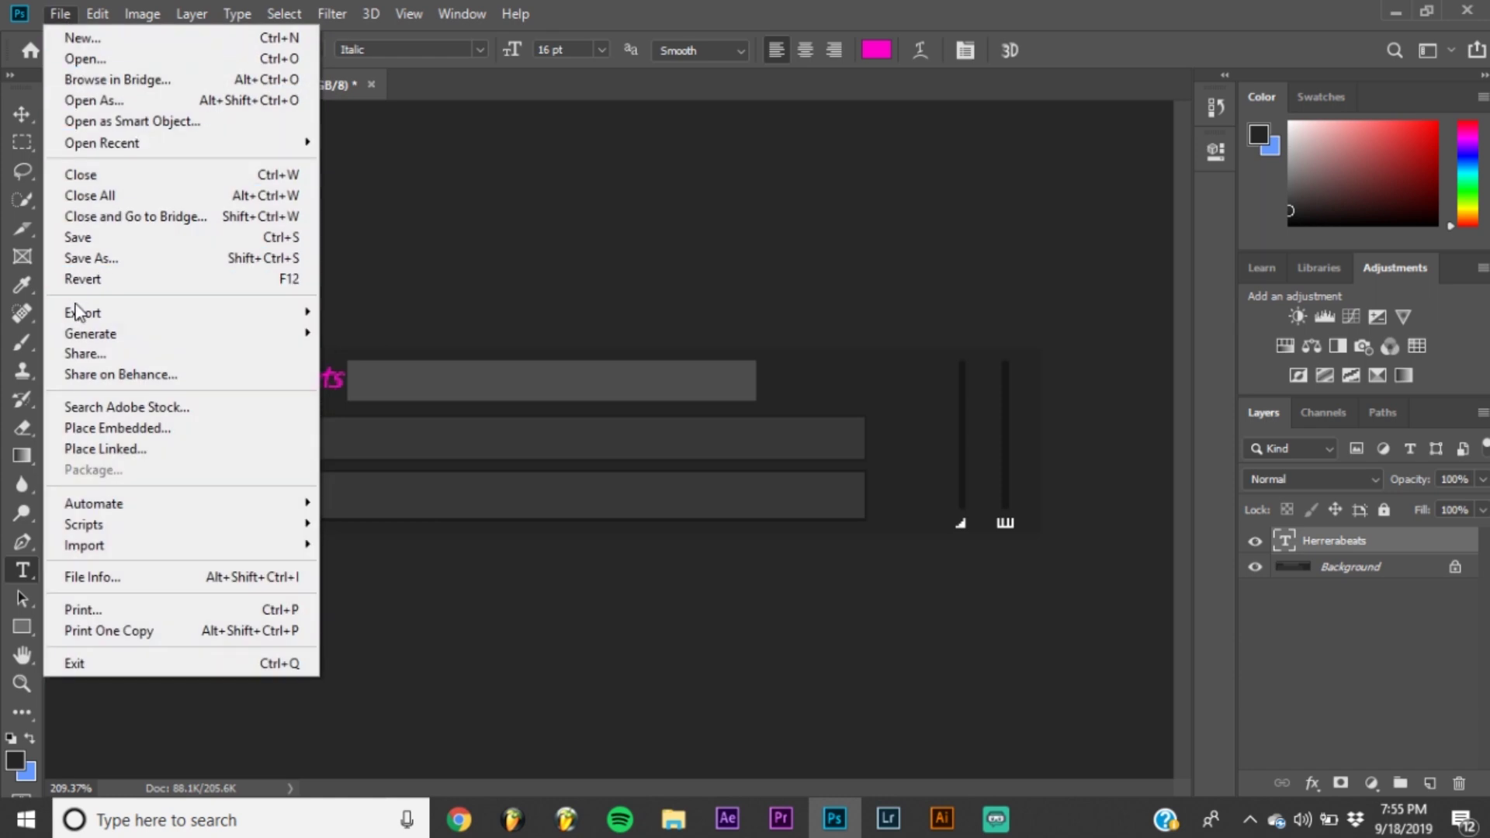
left_click(99, 237)
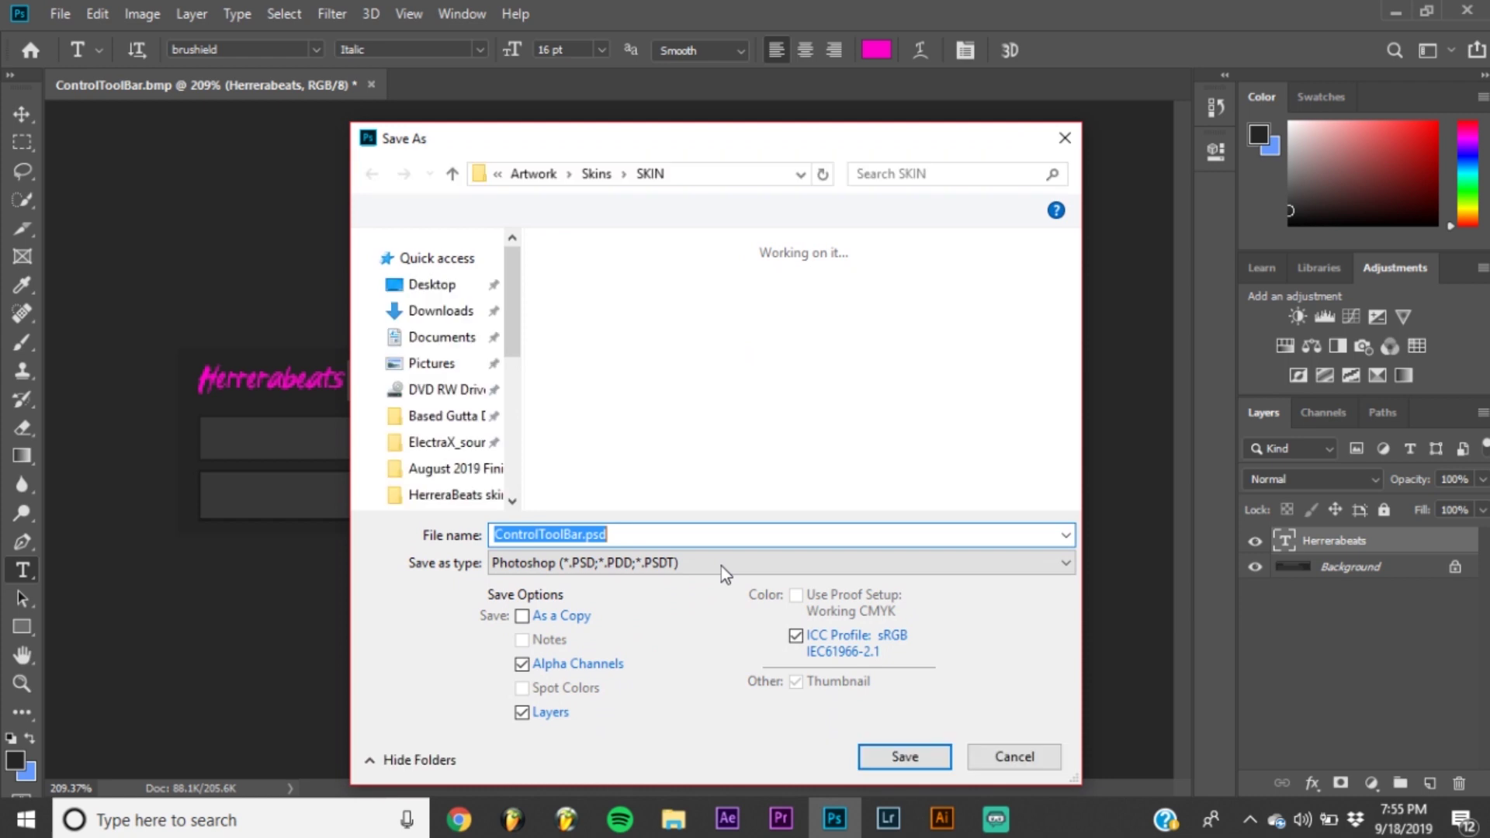
left_click(720, 568)
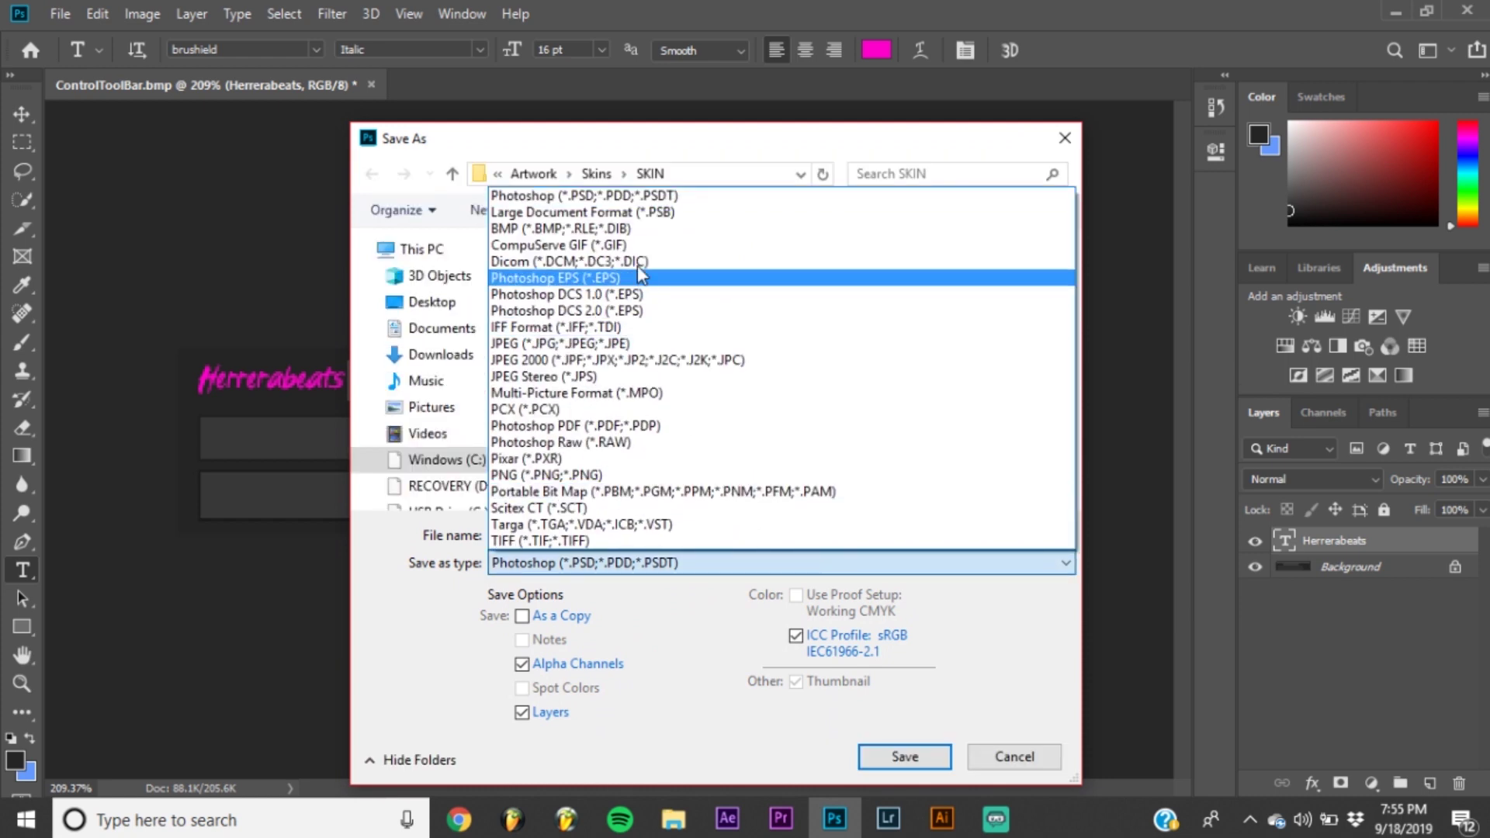
left_click(619, 229)
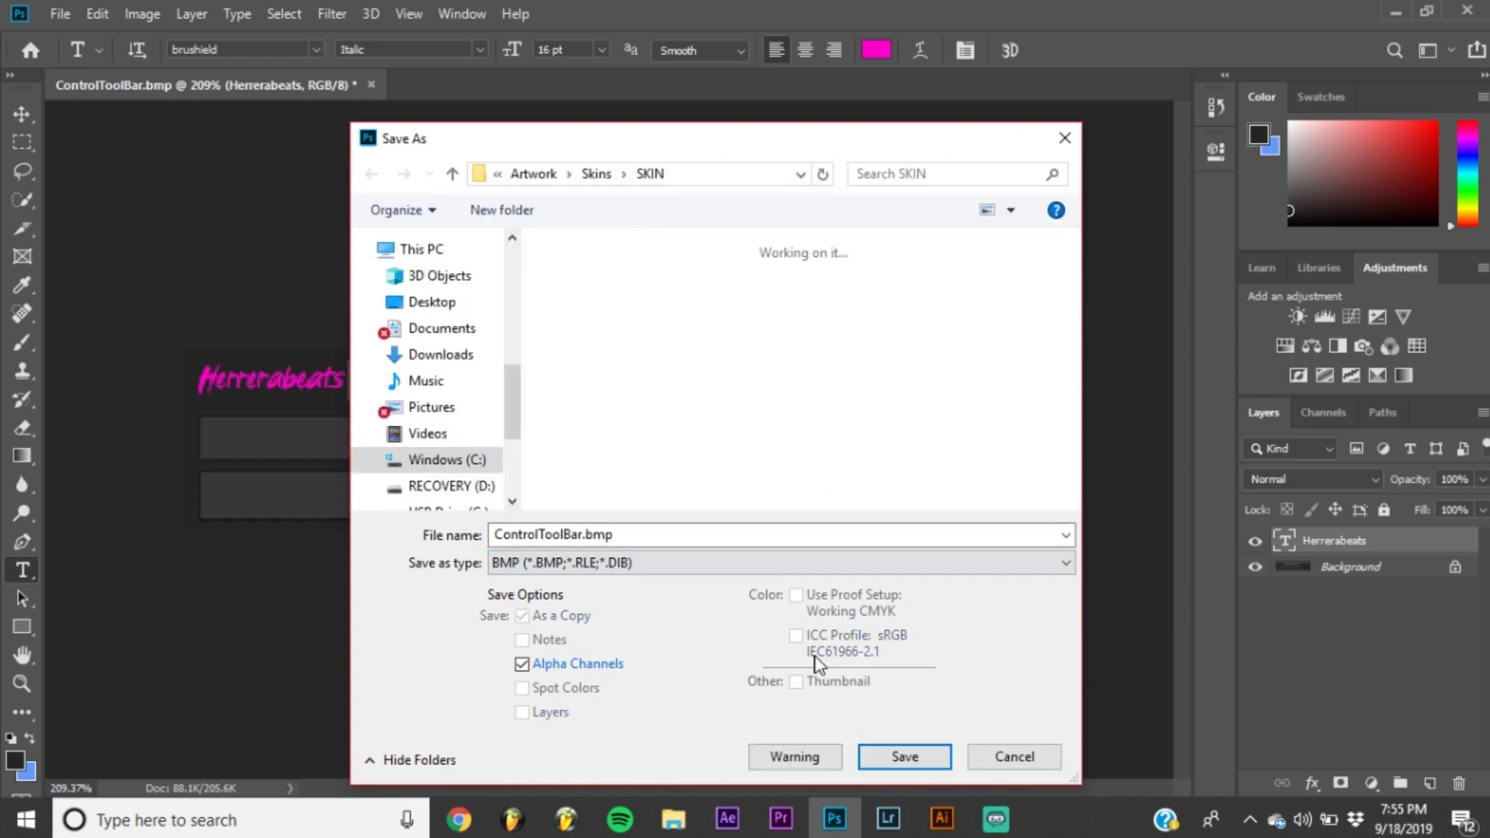
left_click(893, 757)
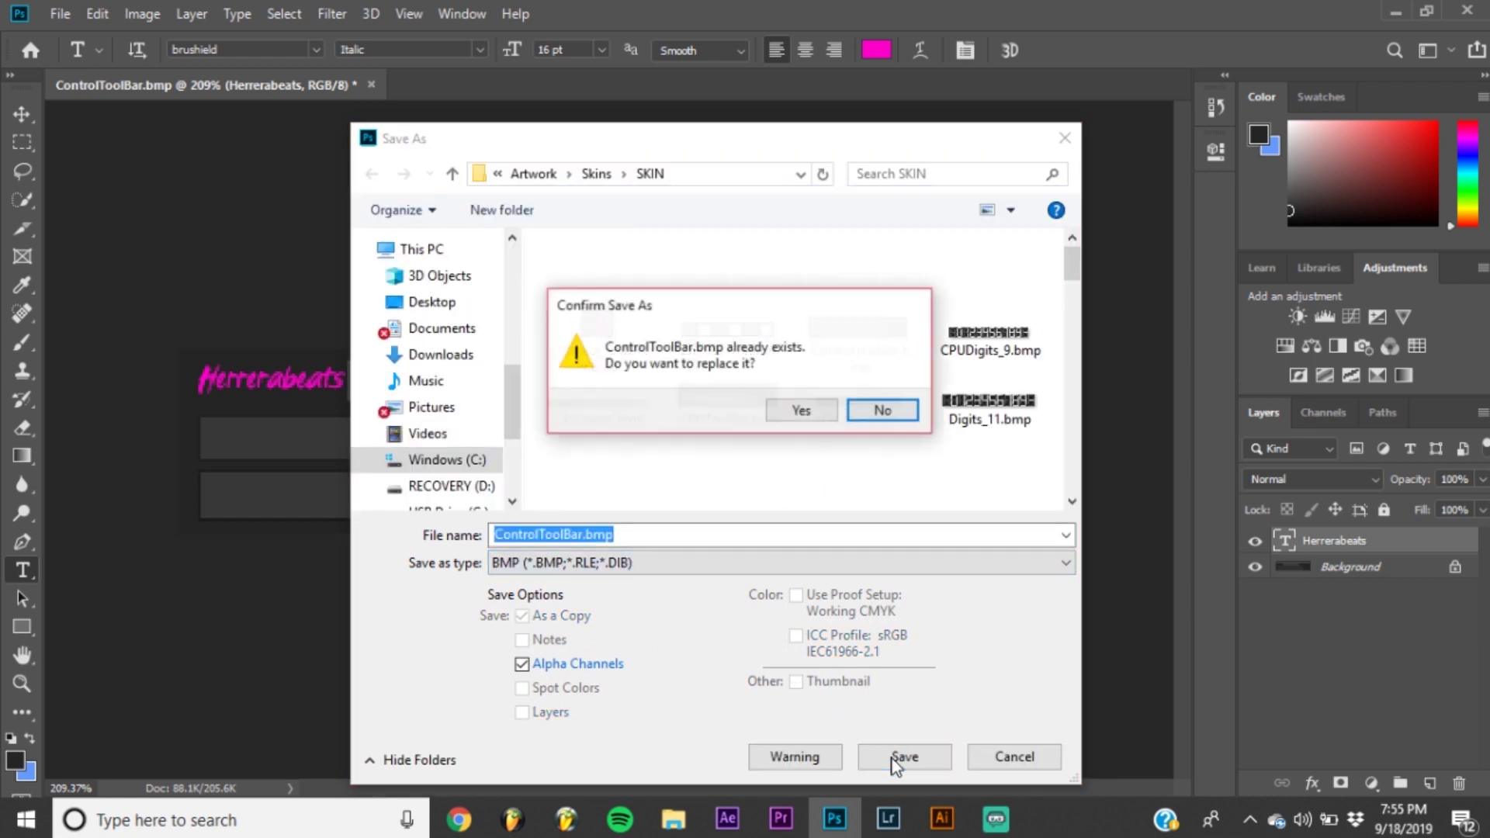
left_click(803, 411)
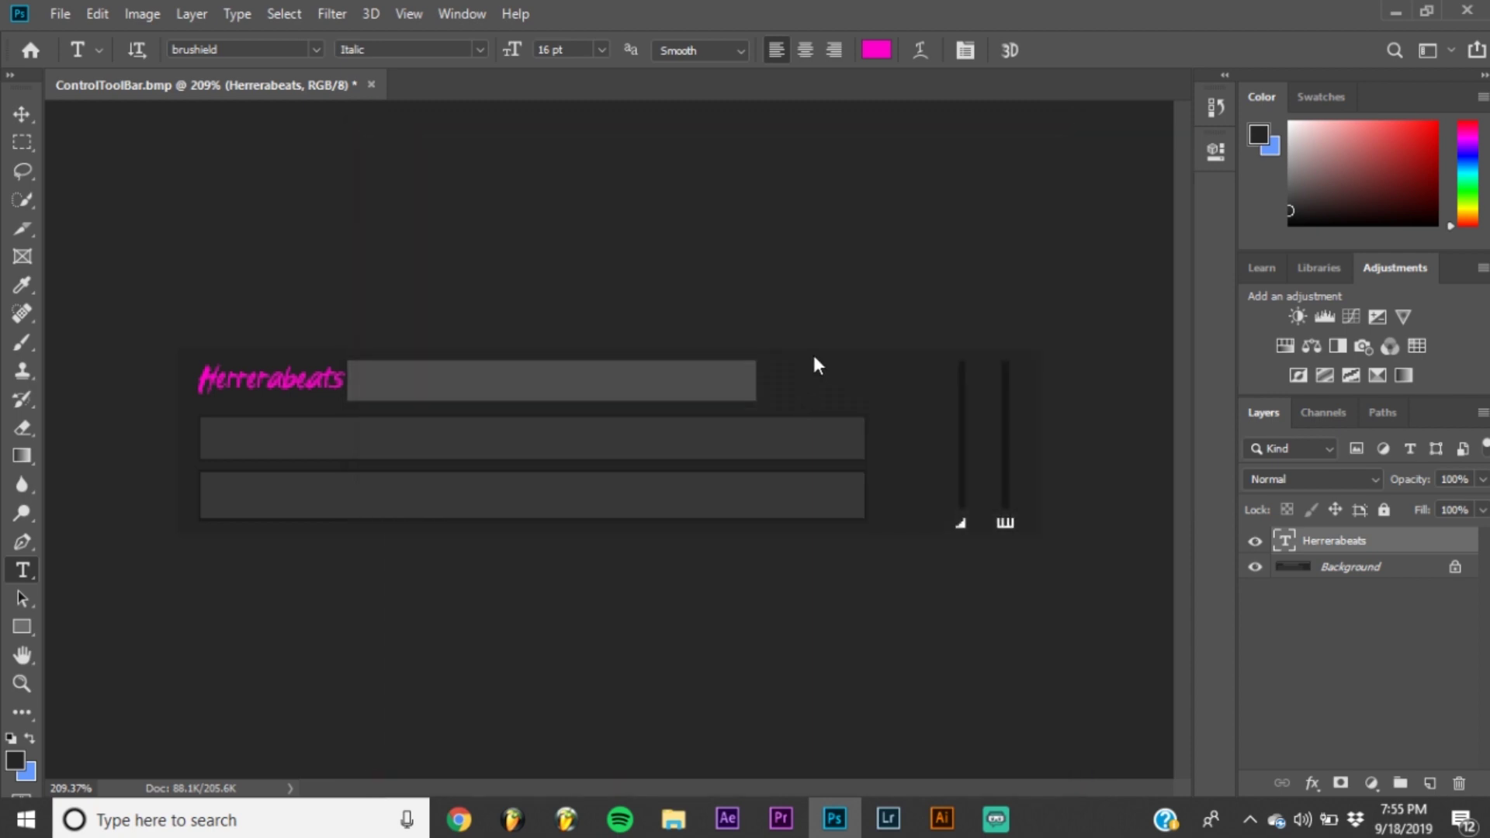
- Accept the BMP options, then reapply the HerreraBeats skin in FL Studio's settings
left_click(859, 219)
left_click(567, 819)
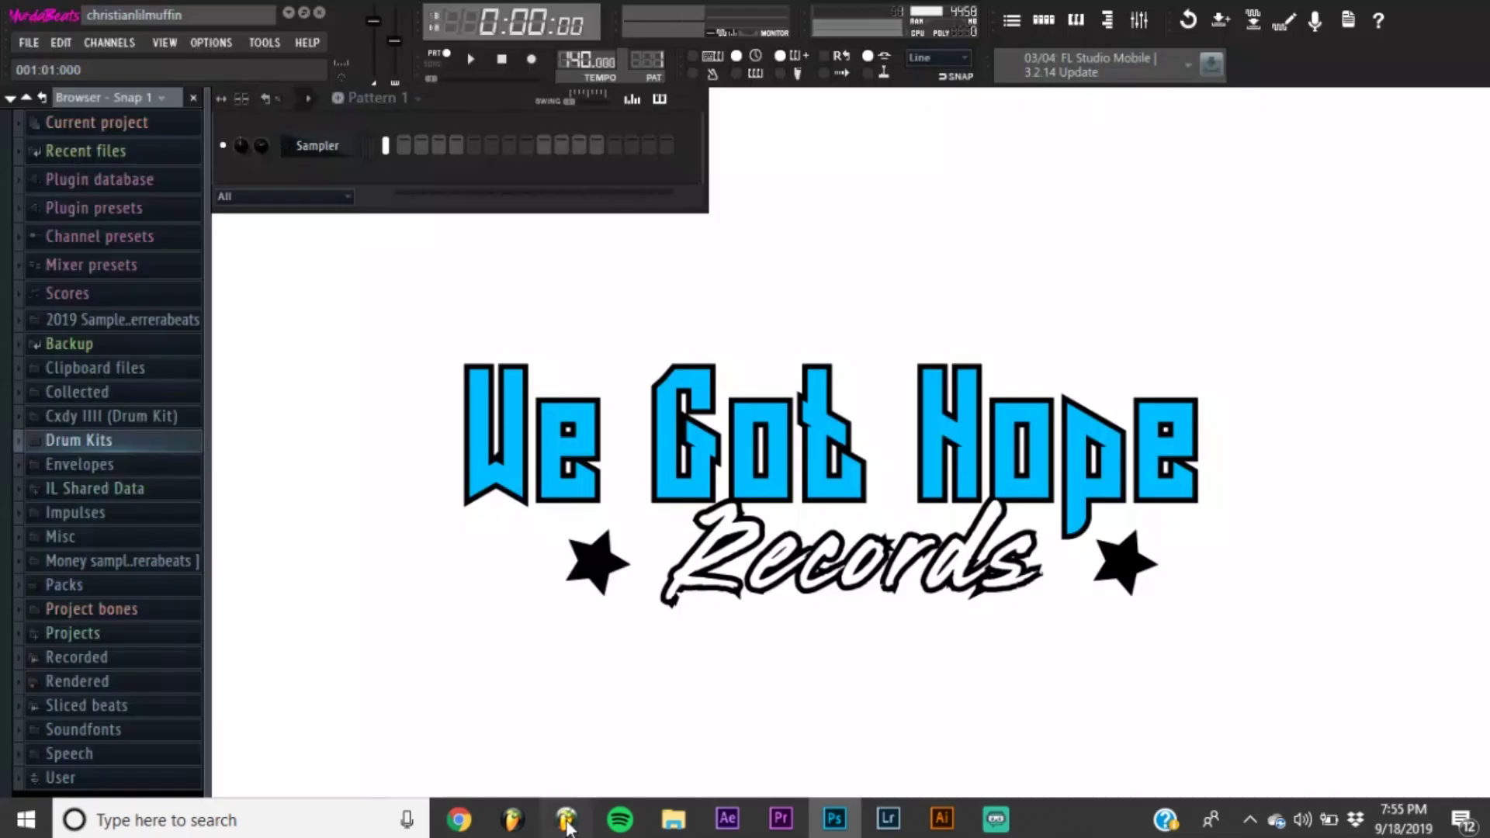
left_click(211, 43)
left_click(241, 126)
left_click(655, 659)
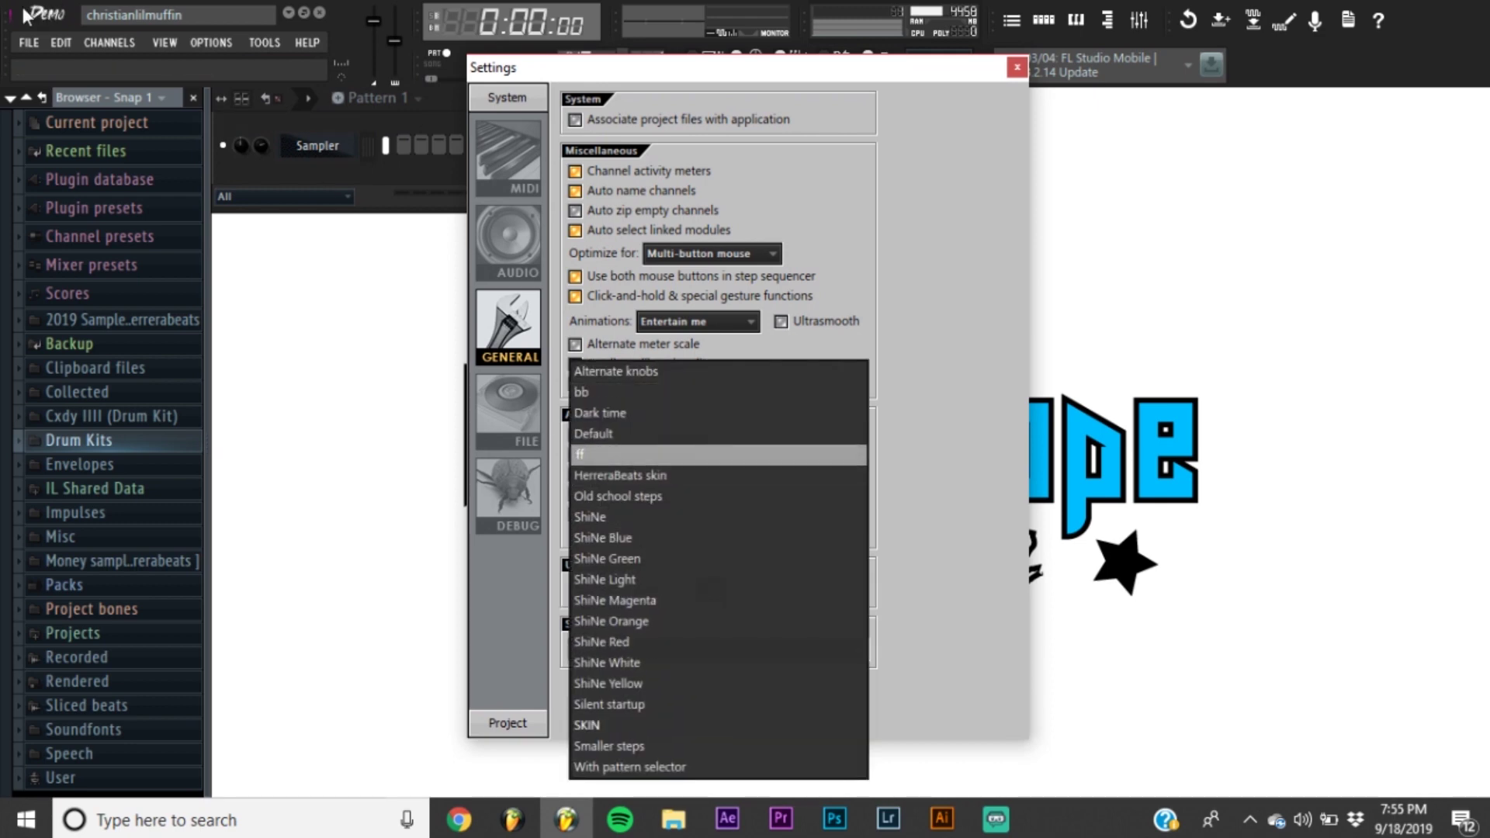
key("Up")
key("Up")
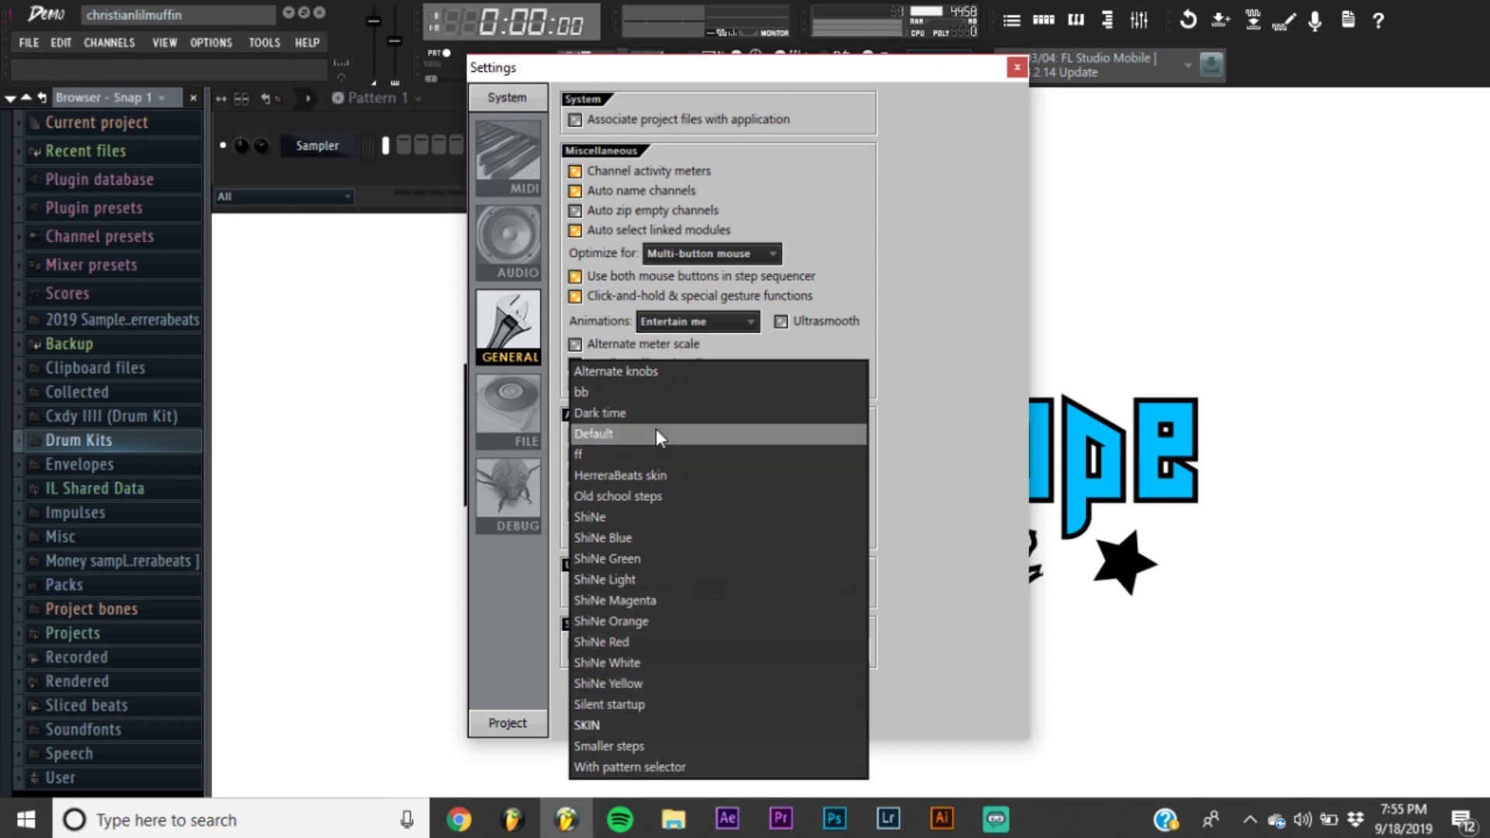
left_click(645, 475)
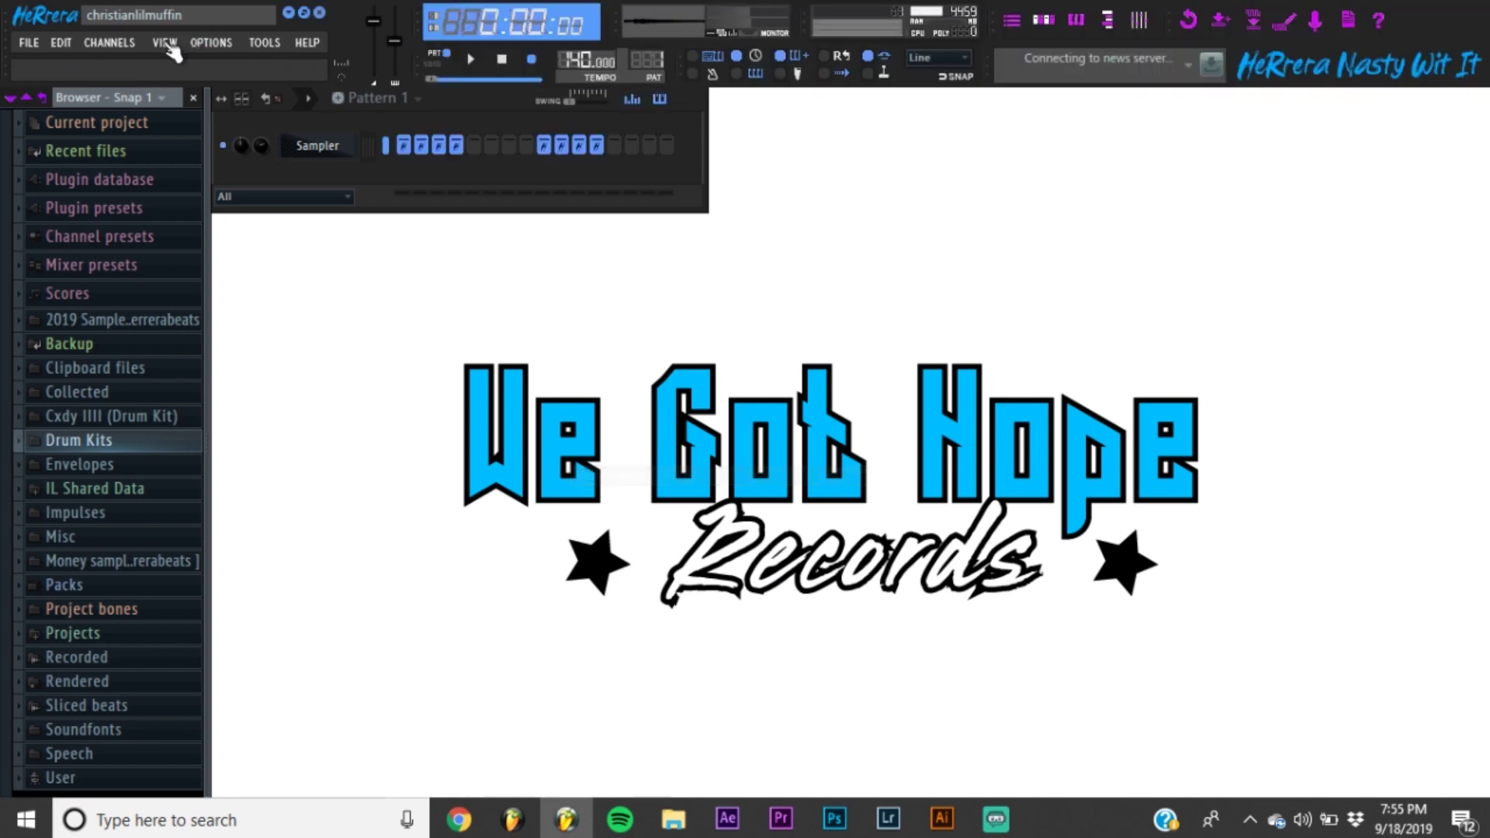
- Switch FL Studio's skin to the custom SKIN skin in General settings
left_click(211, 42)
left_click(265, 126)
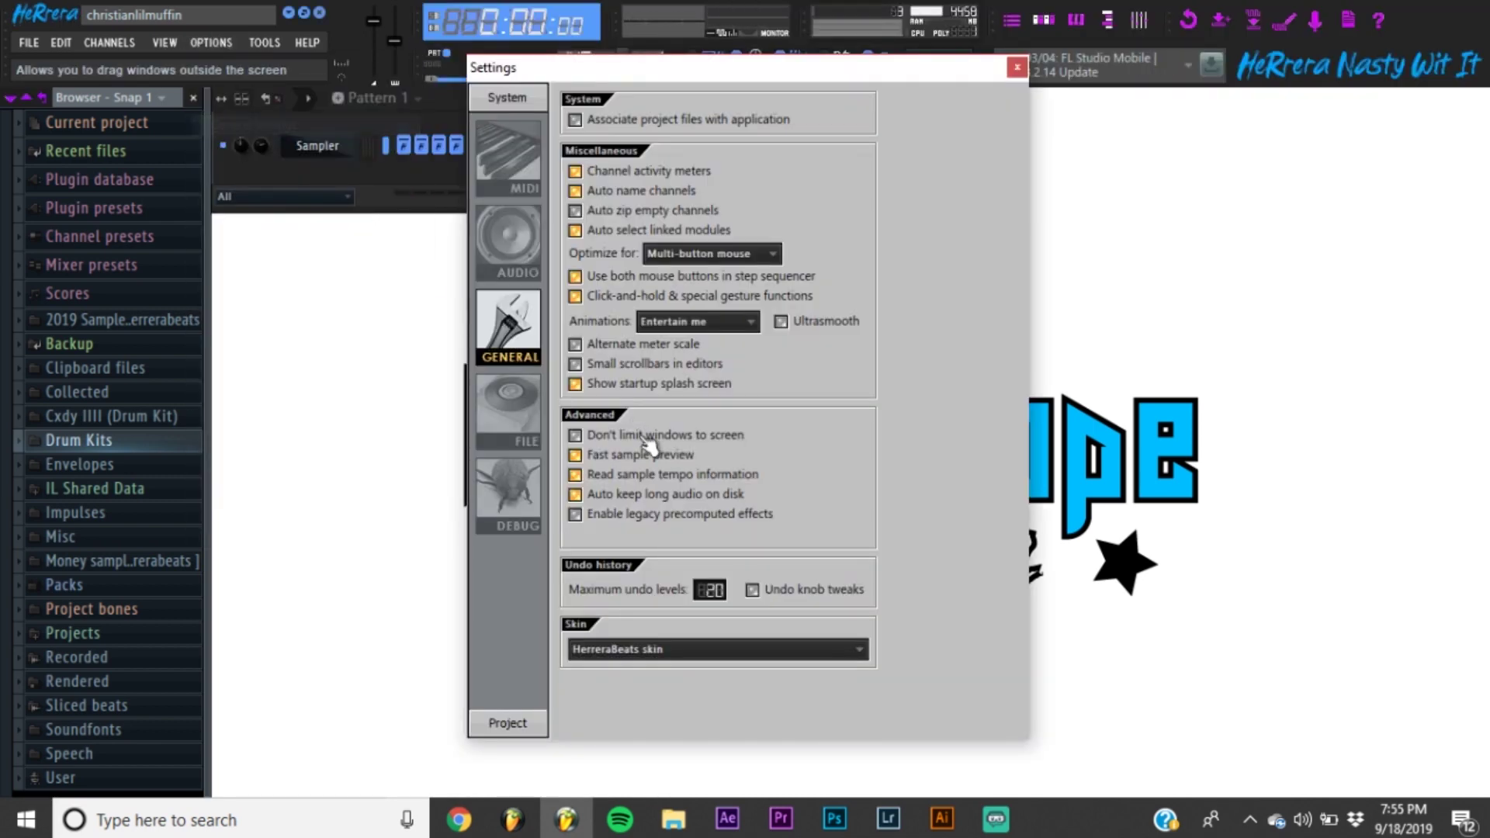
left_click(655, 649)
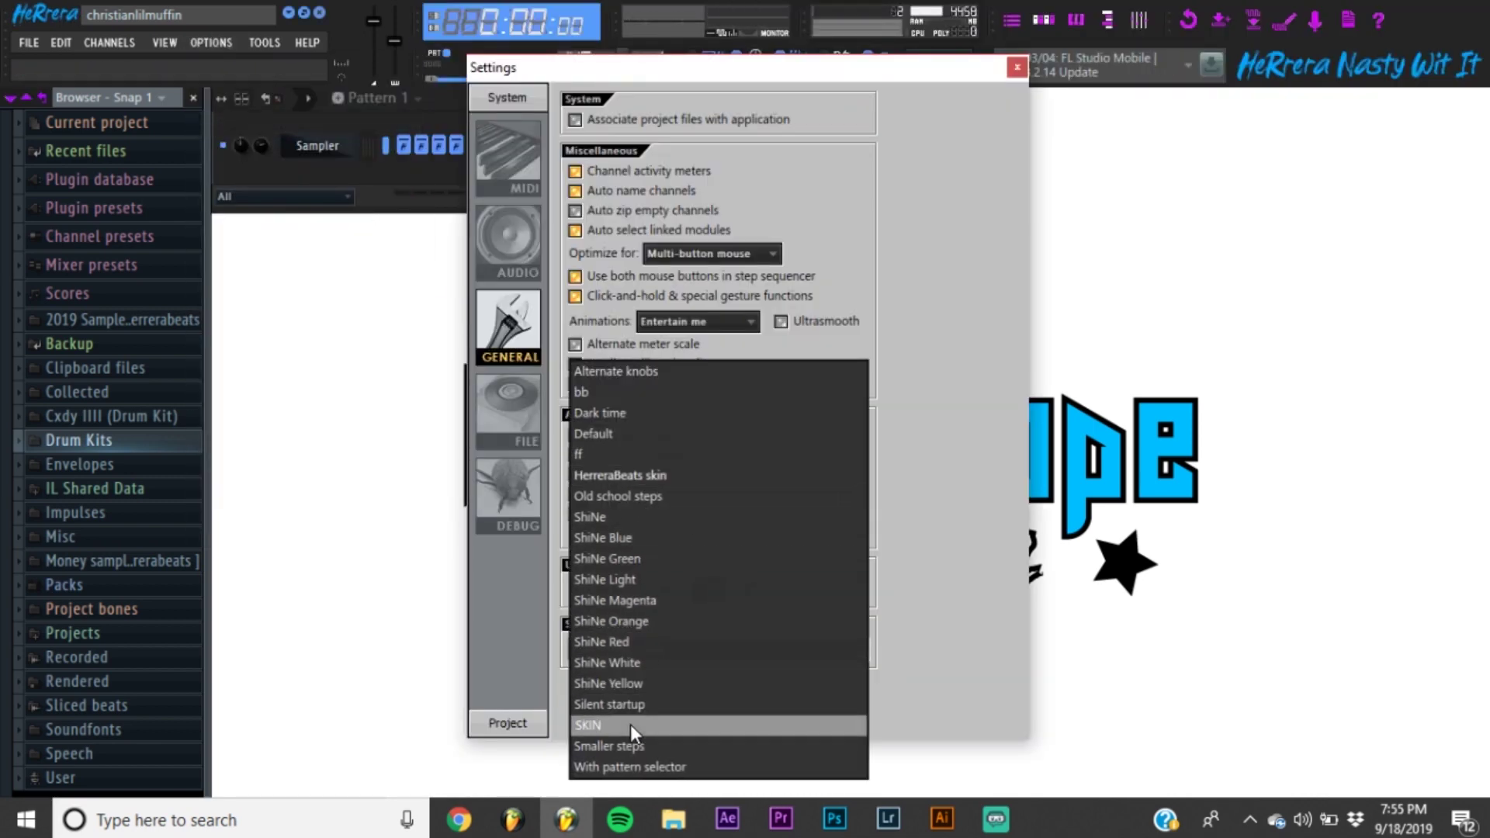
left_click(630, 724)
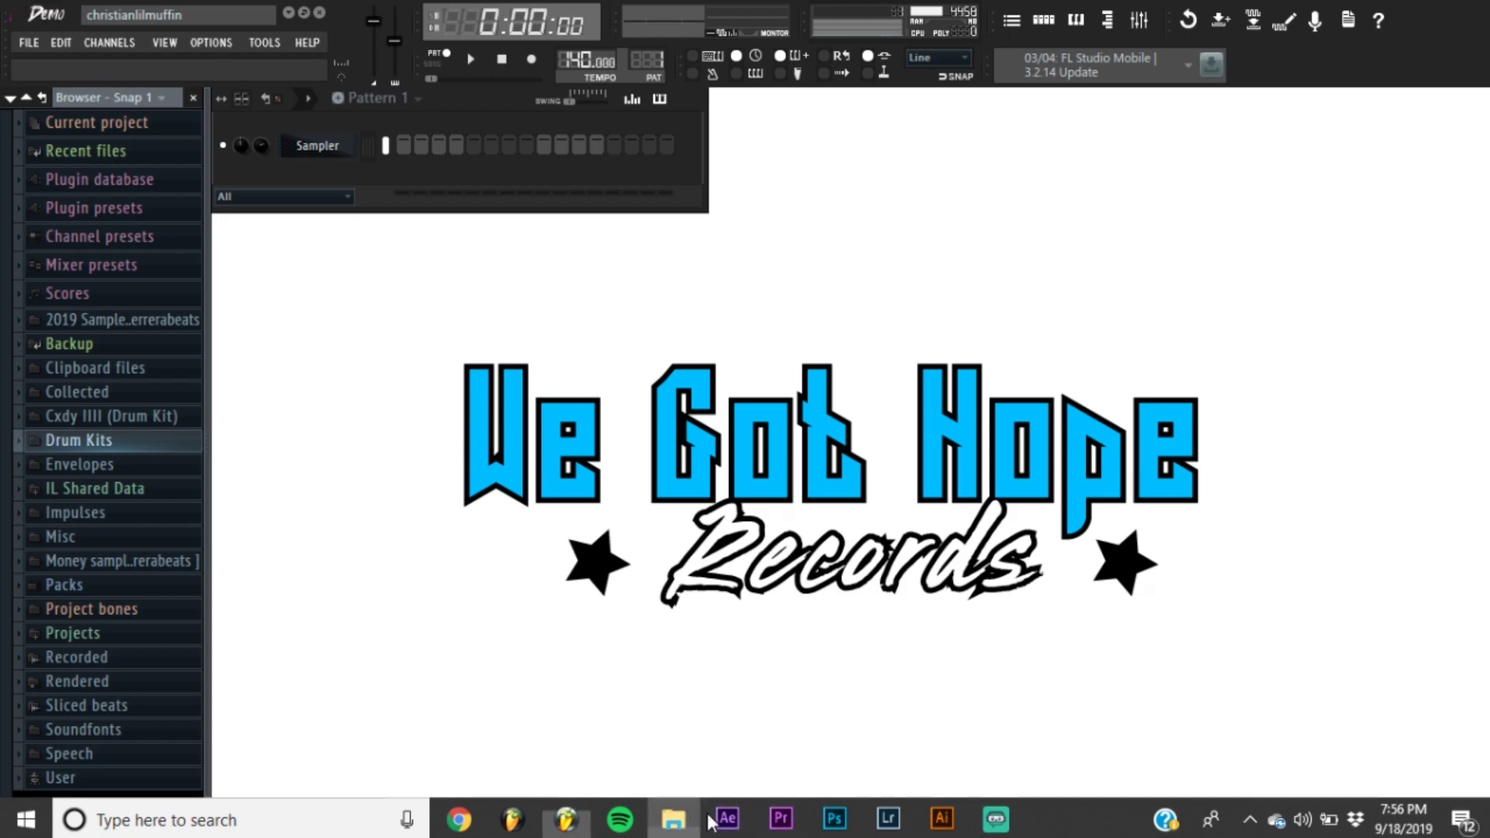
- Close the edited ControlToolBar.bmp image in Photoshop without saving again
left_click(674, 819)
left_click(832, 816)
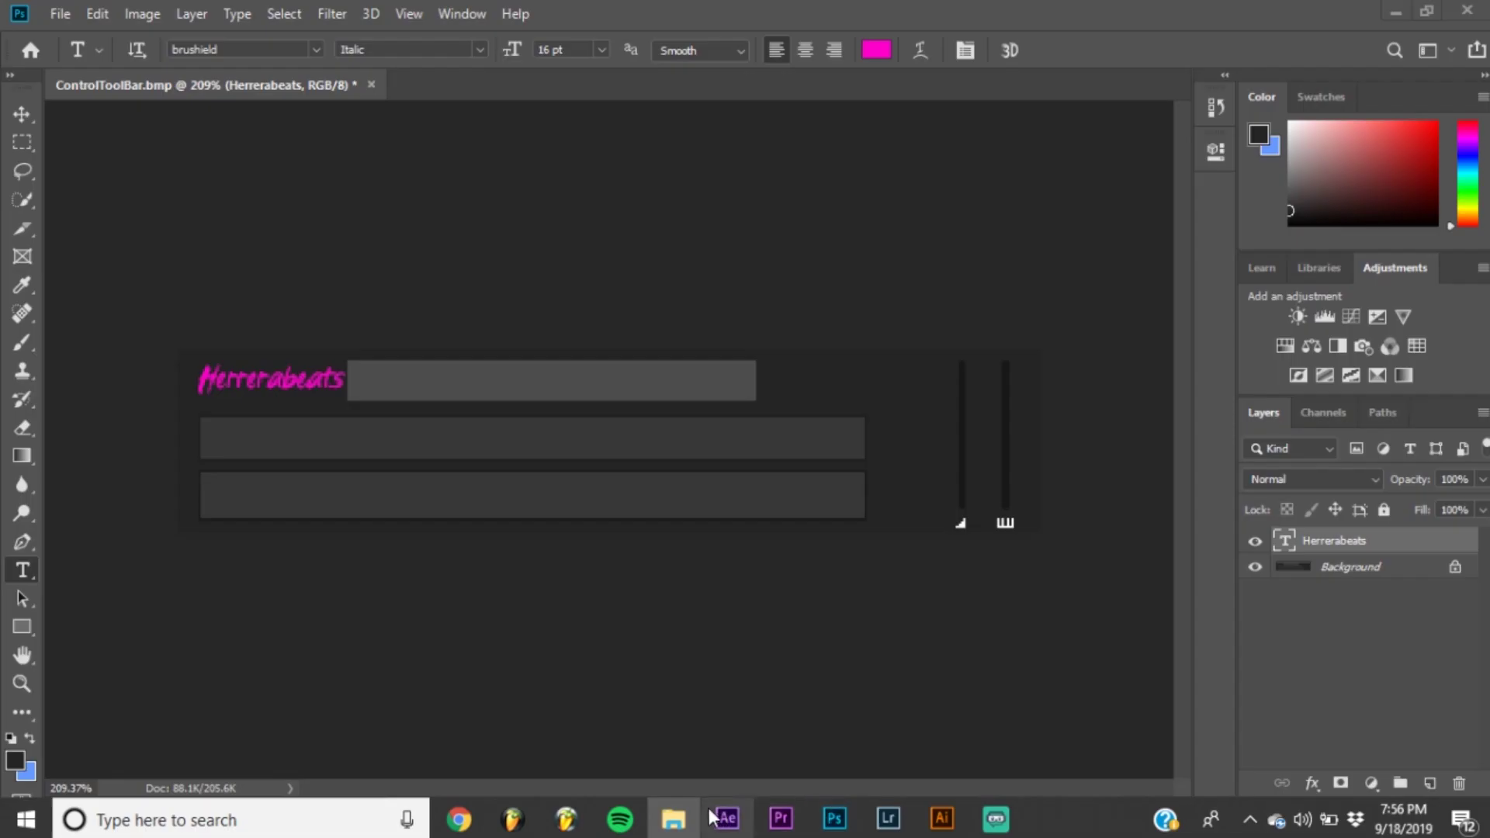
left_click(674, 820)
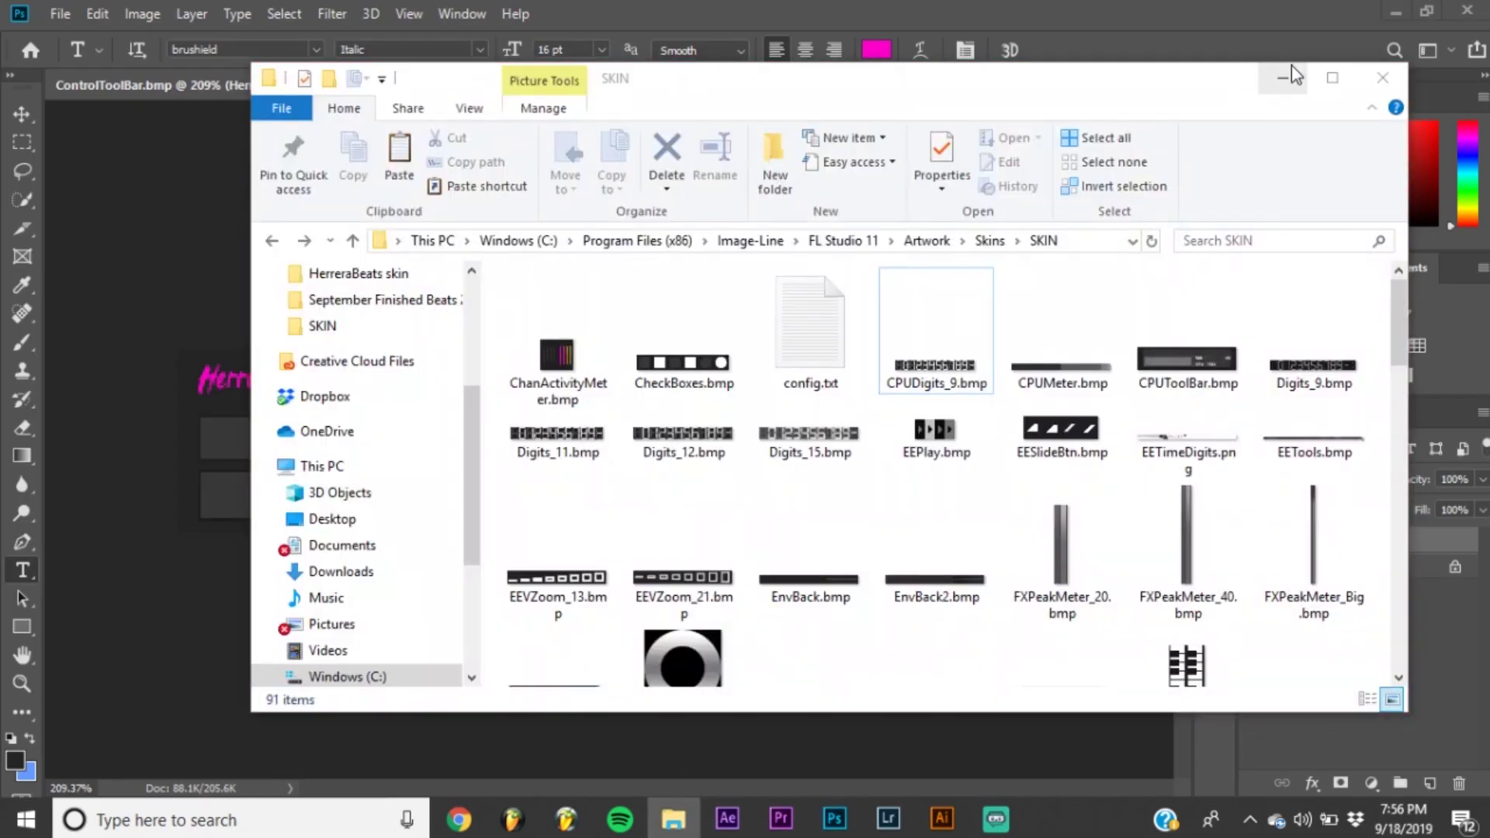
left_click(1284, 78)
left_click(371, 85)
key("Escape")
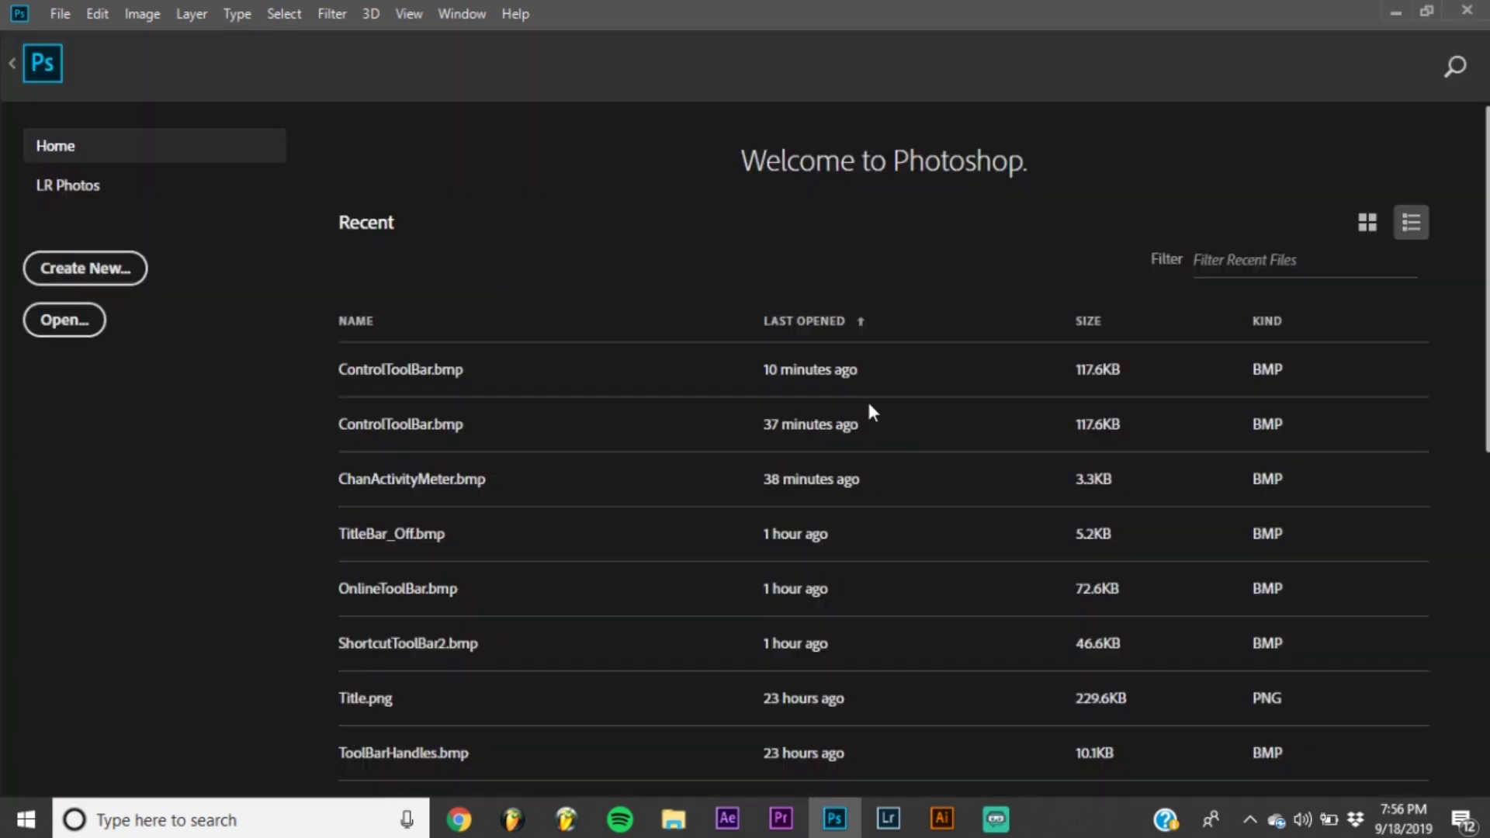
- Browse the SKIN folder's bitmap files with the window maximized
left_click(674, 821)
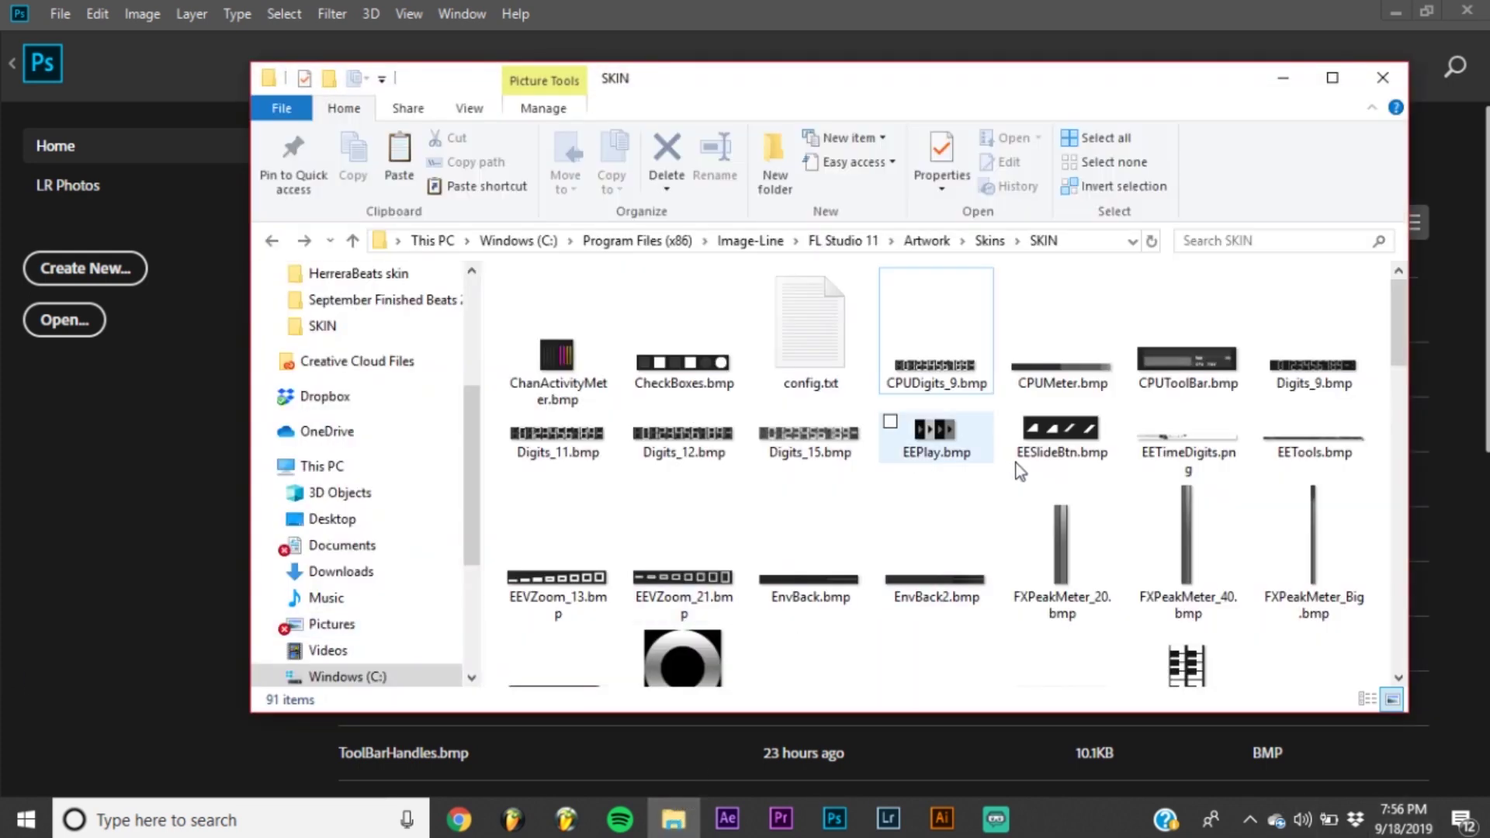
scroll(1032, 477, "down", 5)
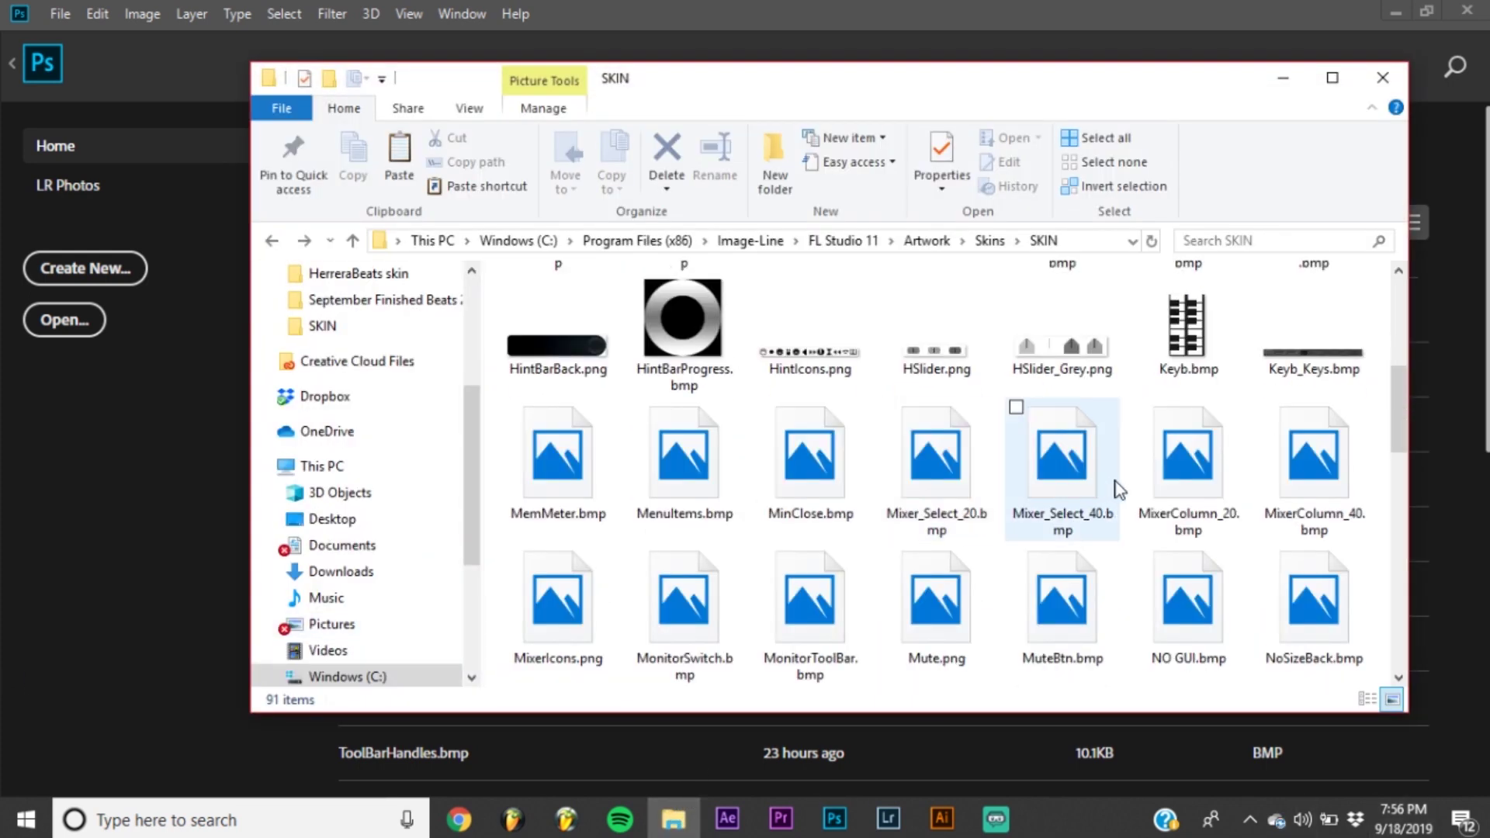
scroll(1232, 484, "down", 2)
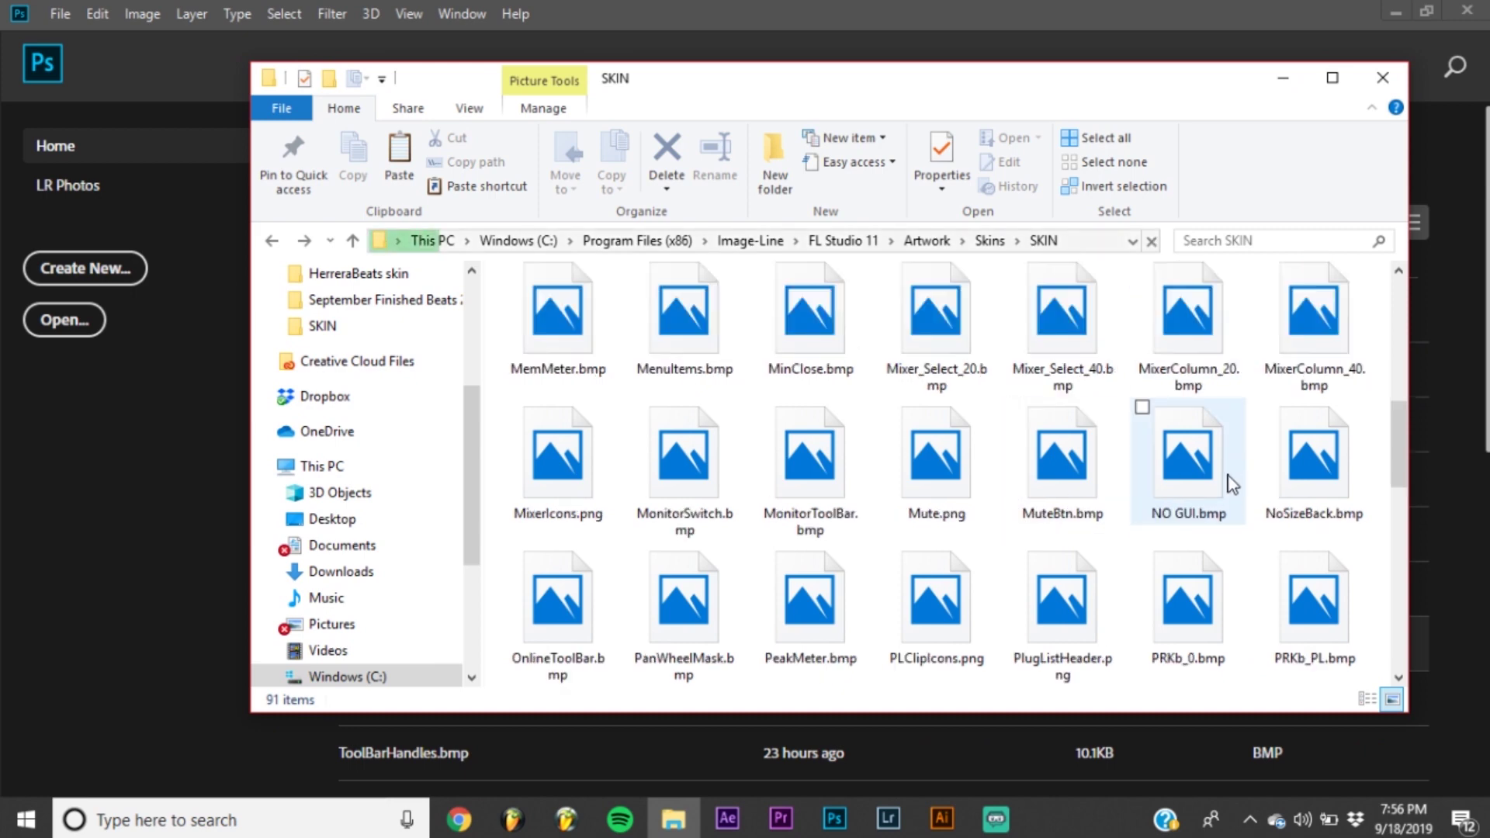
scroll(1232, 484, "down", 2)
scroll(1200, 487, "down", 2)
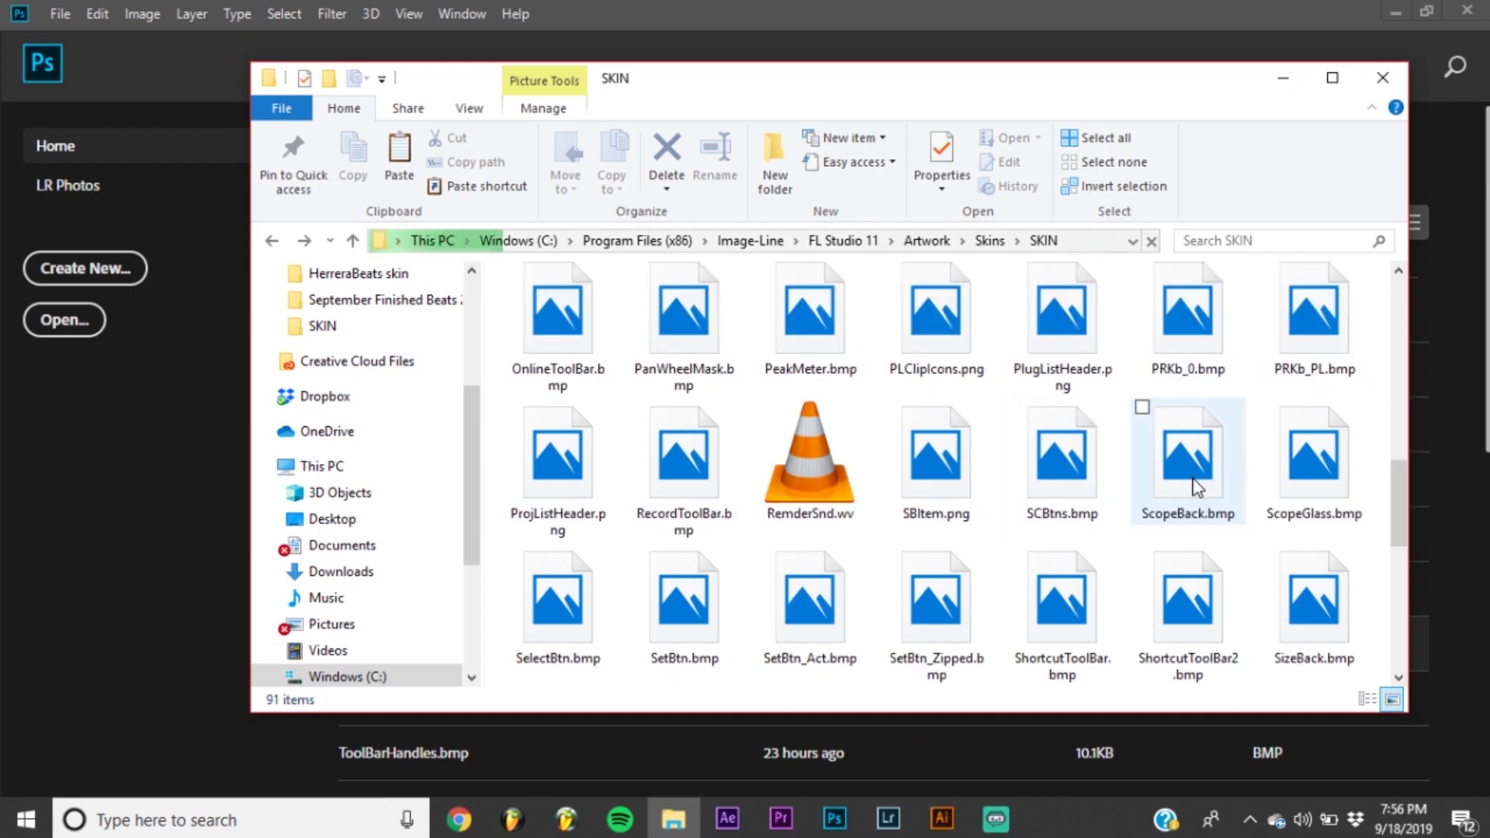
scroll(1196, 486, "down", 2)
scroll(1196, 487, "down", 2)
scroll(1180, 497, "down", 4)
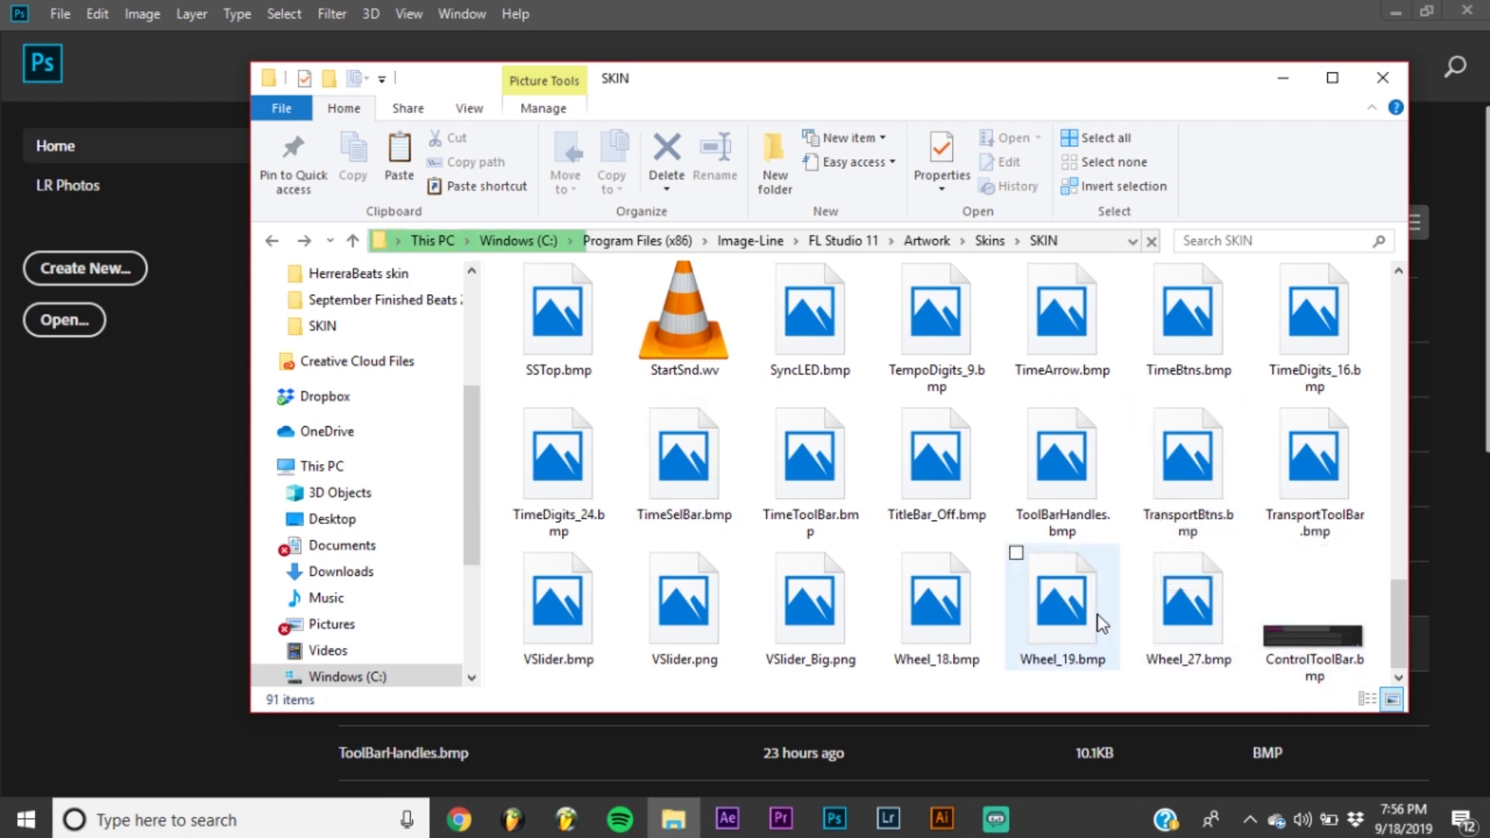
scroll(1098, 617, "up", 2)
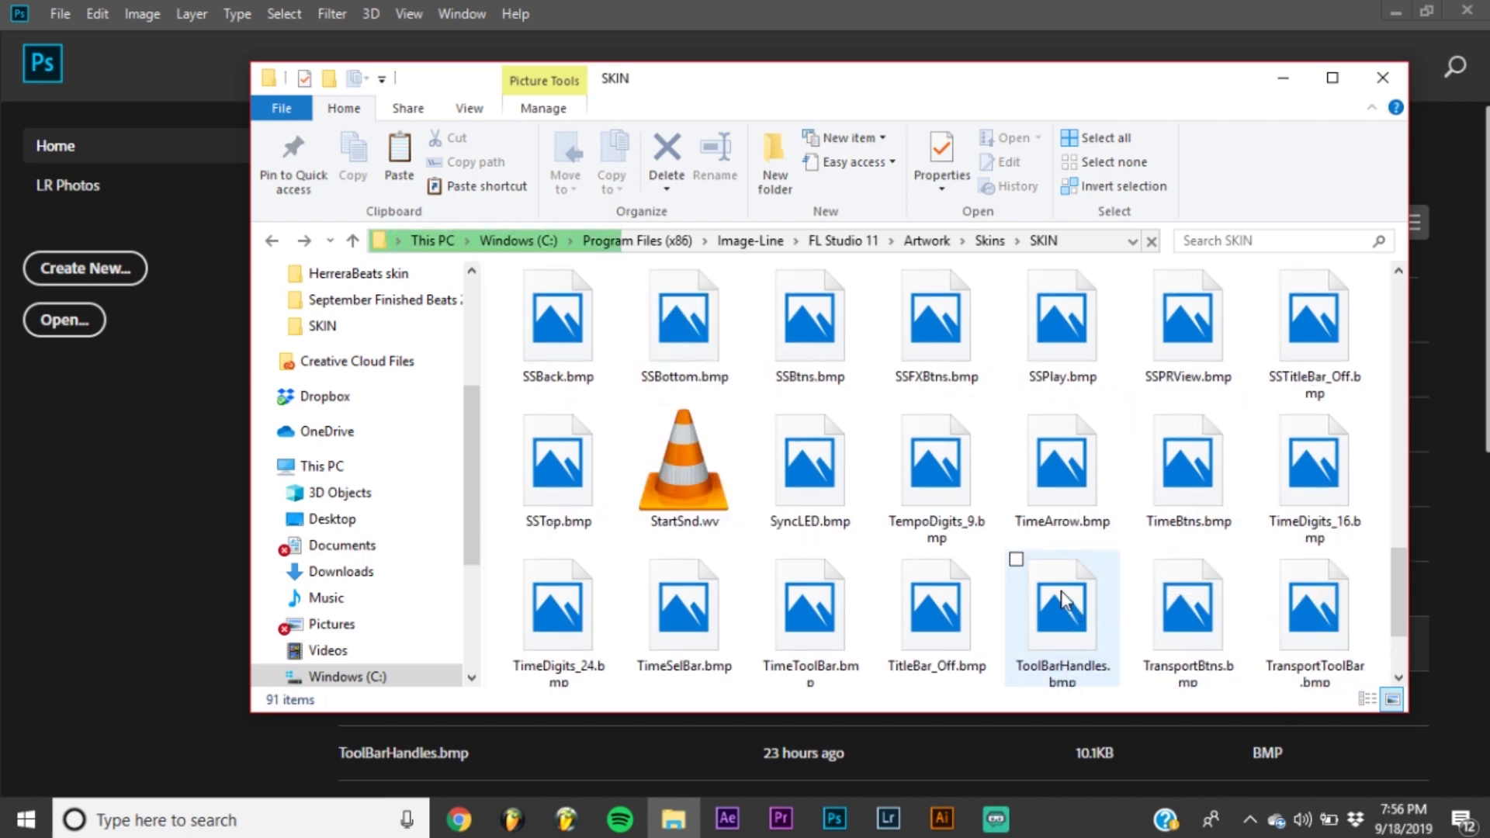
scroll(1063, 602, "up", 2)
scroll(1056, 562, "up", 3)
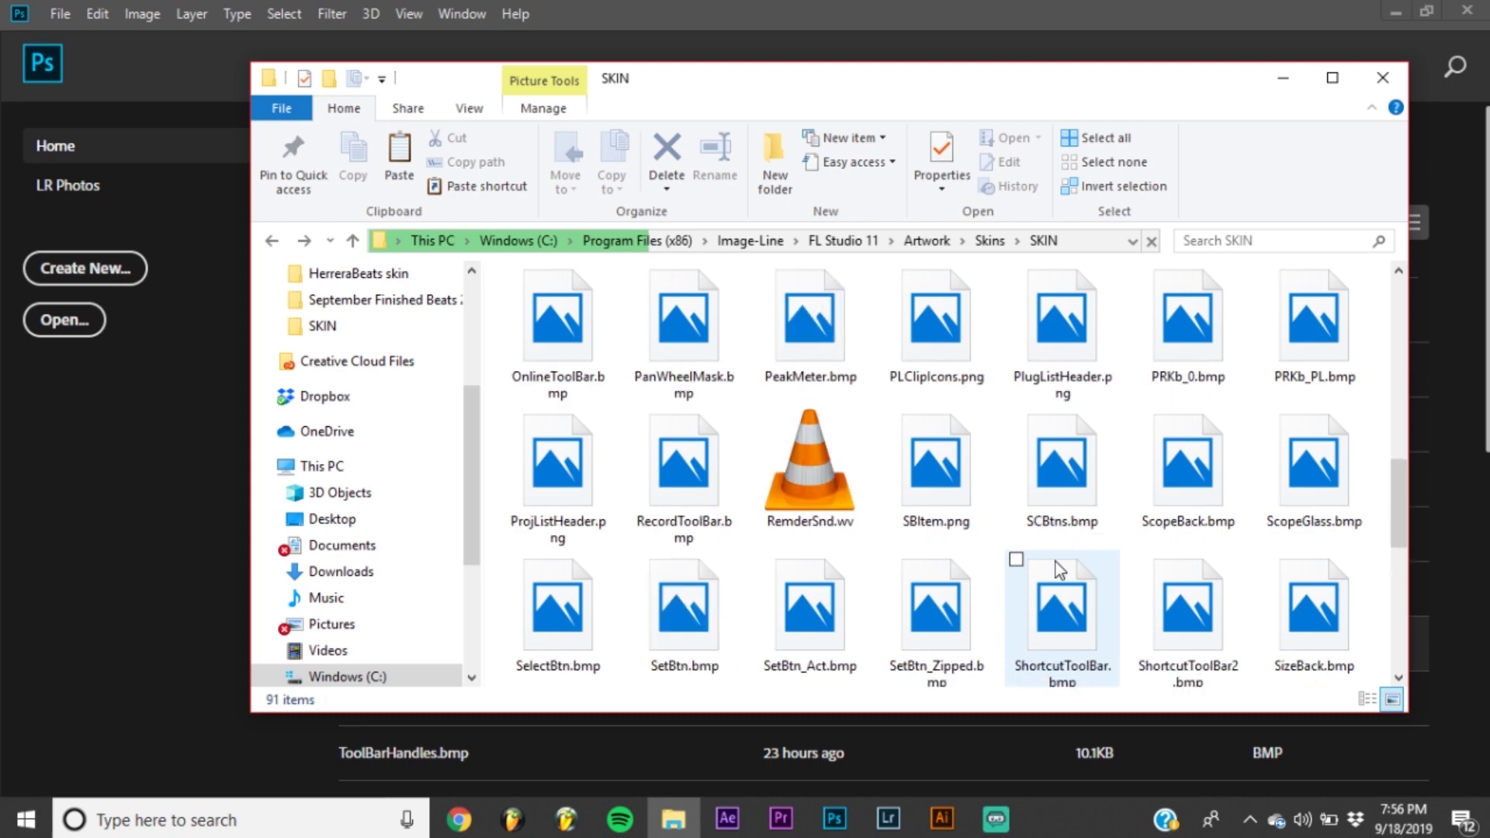
scroll(1059, 571, "up", 10)
scroll(1064, 578, "down", 2)
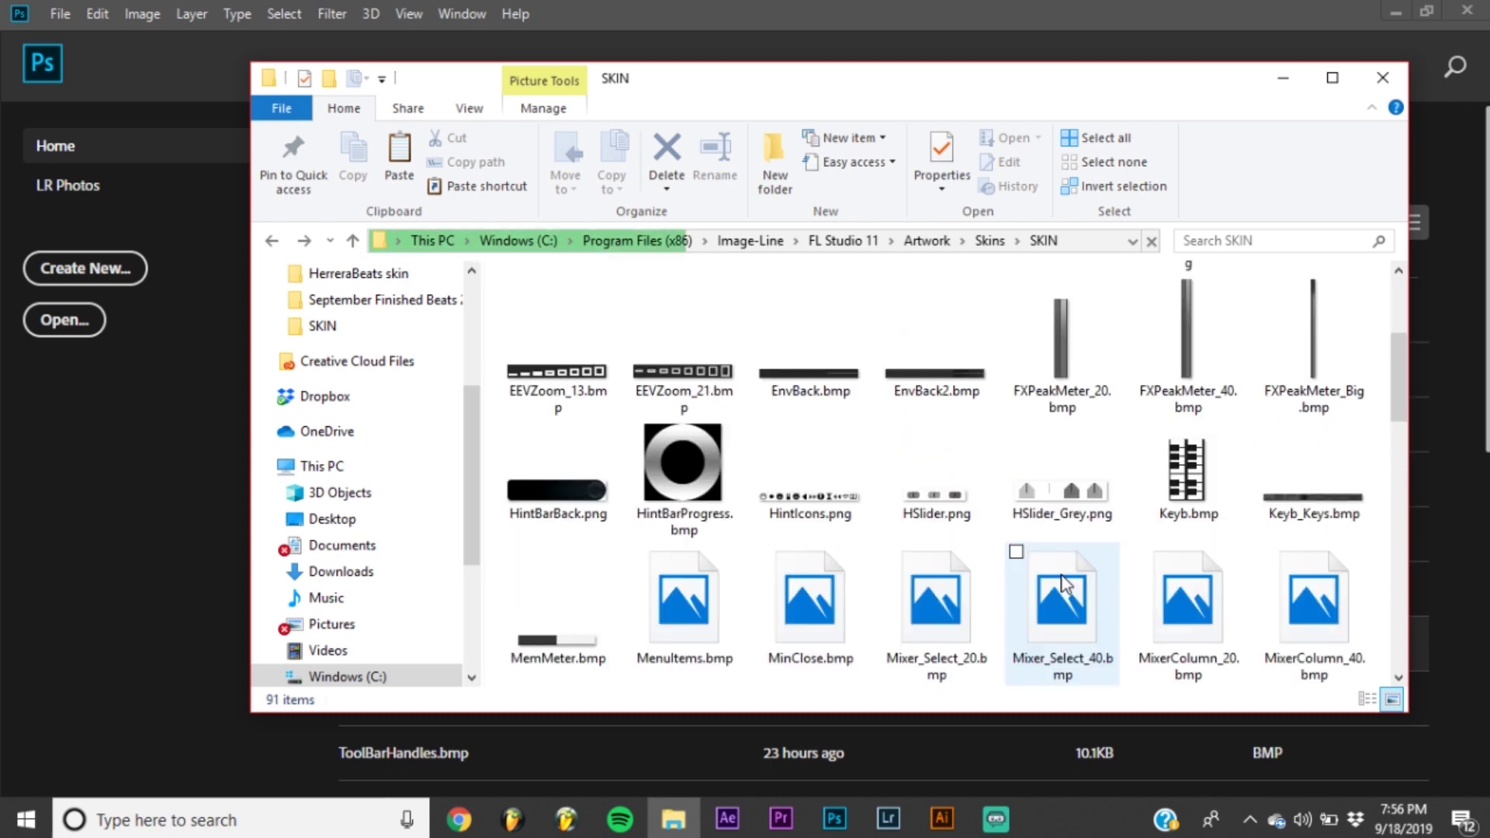
key("super+Up")
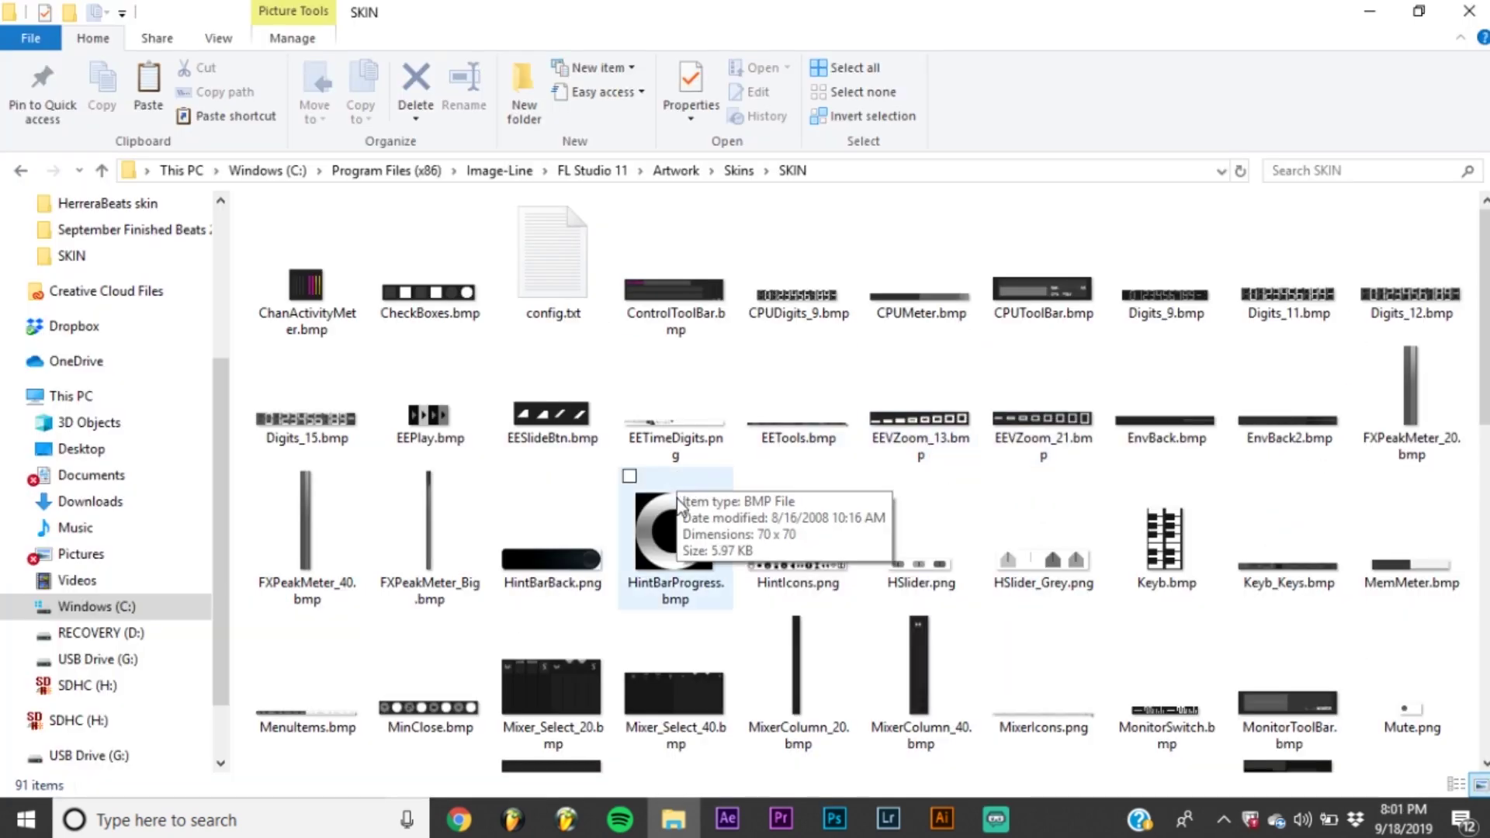
scroll(682, 509, "down", 3)
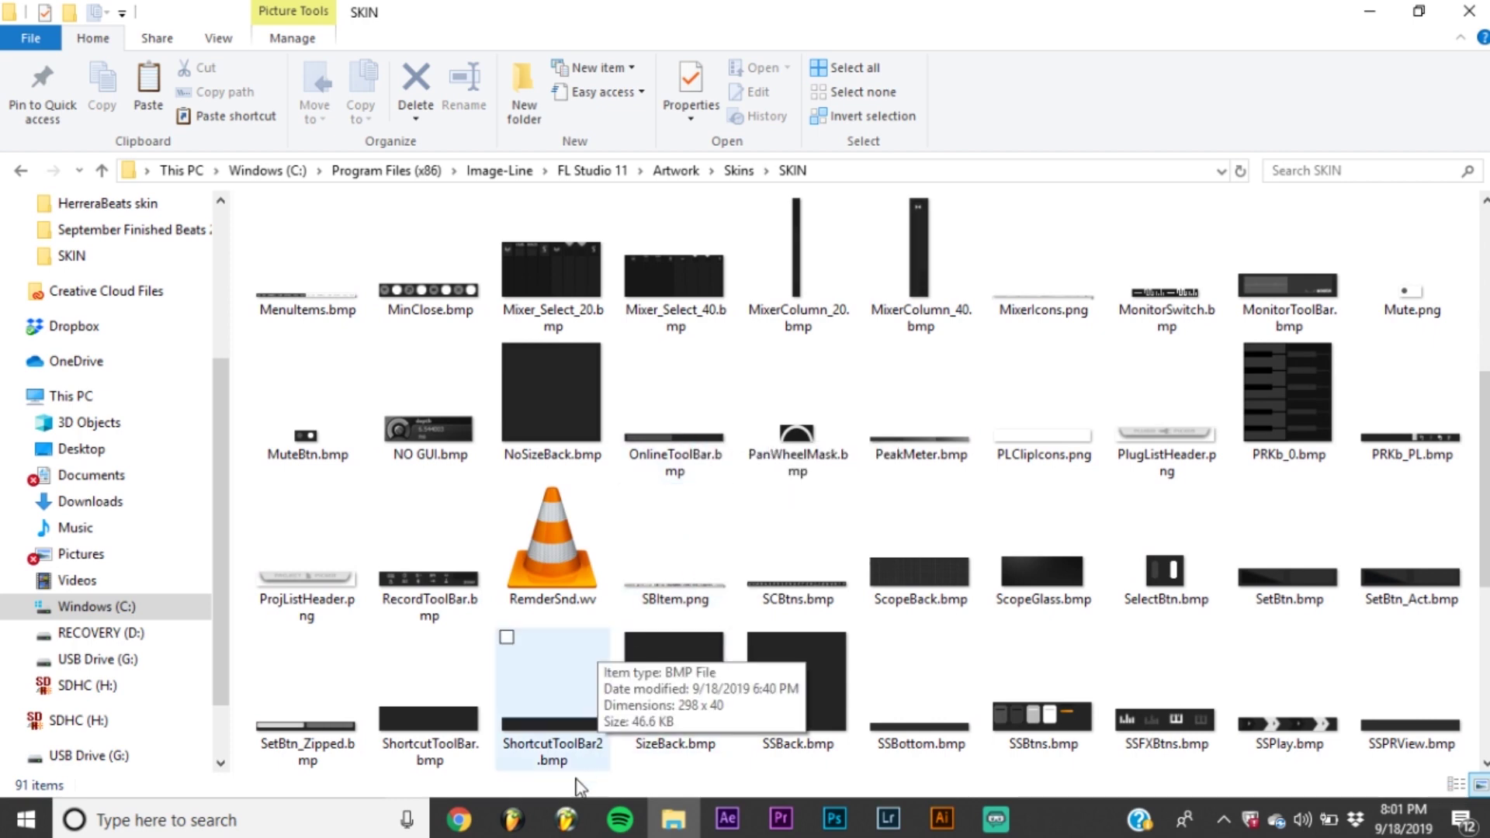
- Restore the SKIN folder window and drag OnlineToolBar.bmp into Photoshop
left_click(567, 819)
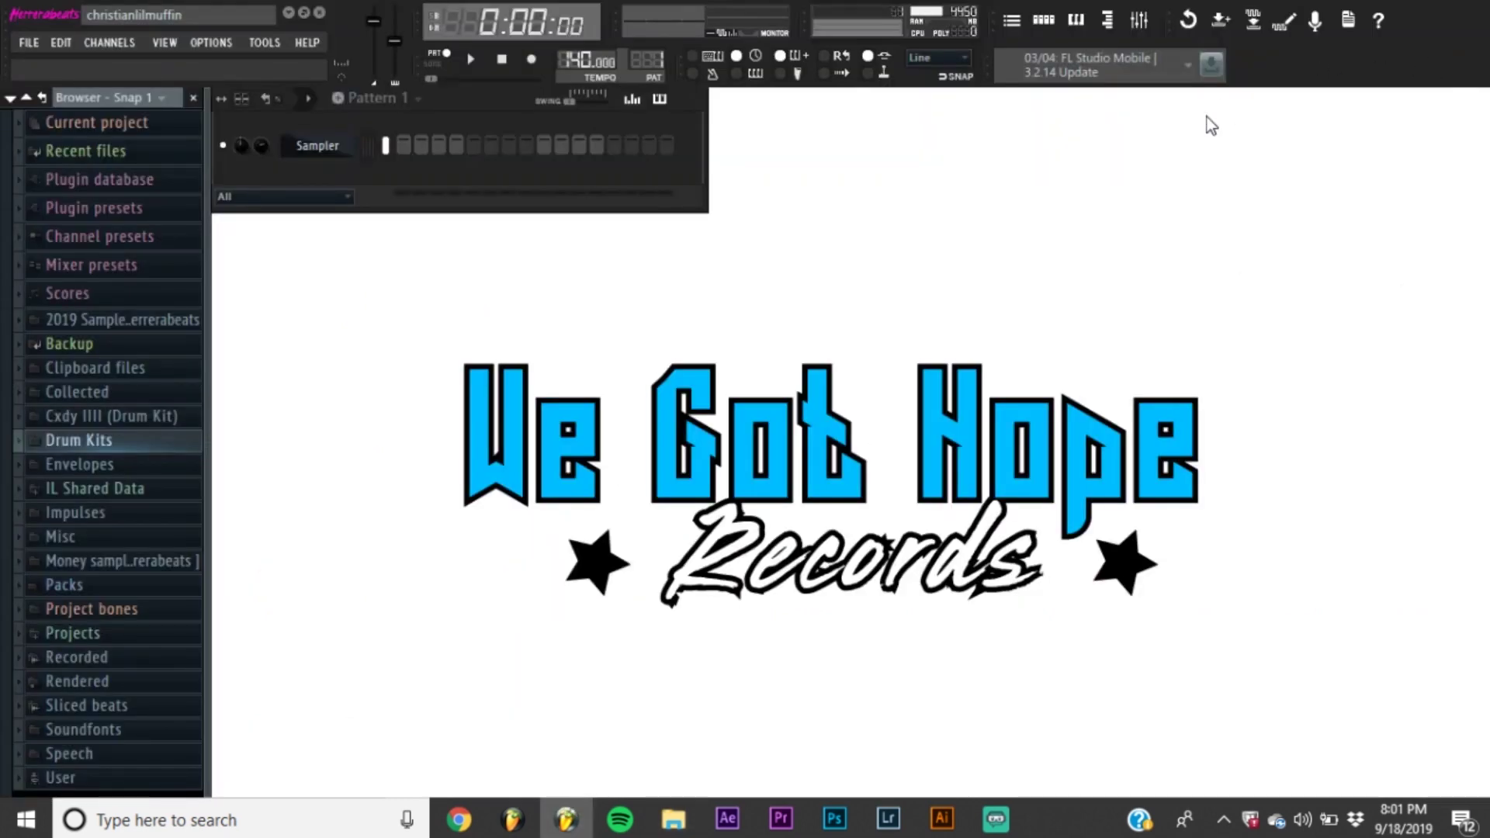
left_click(834, 819)
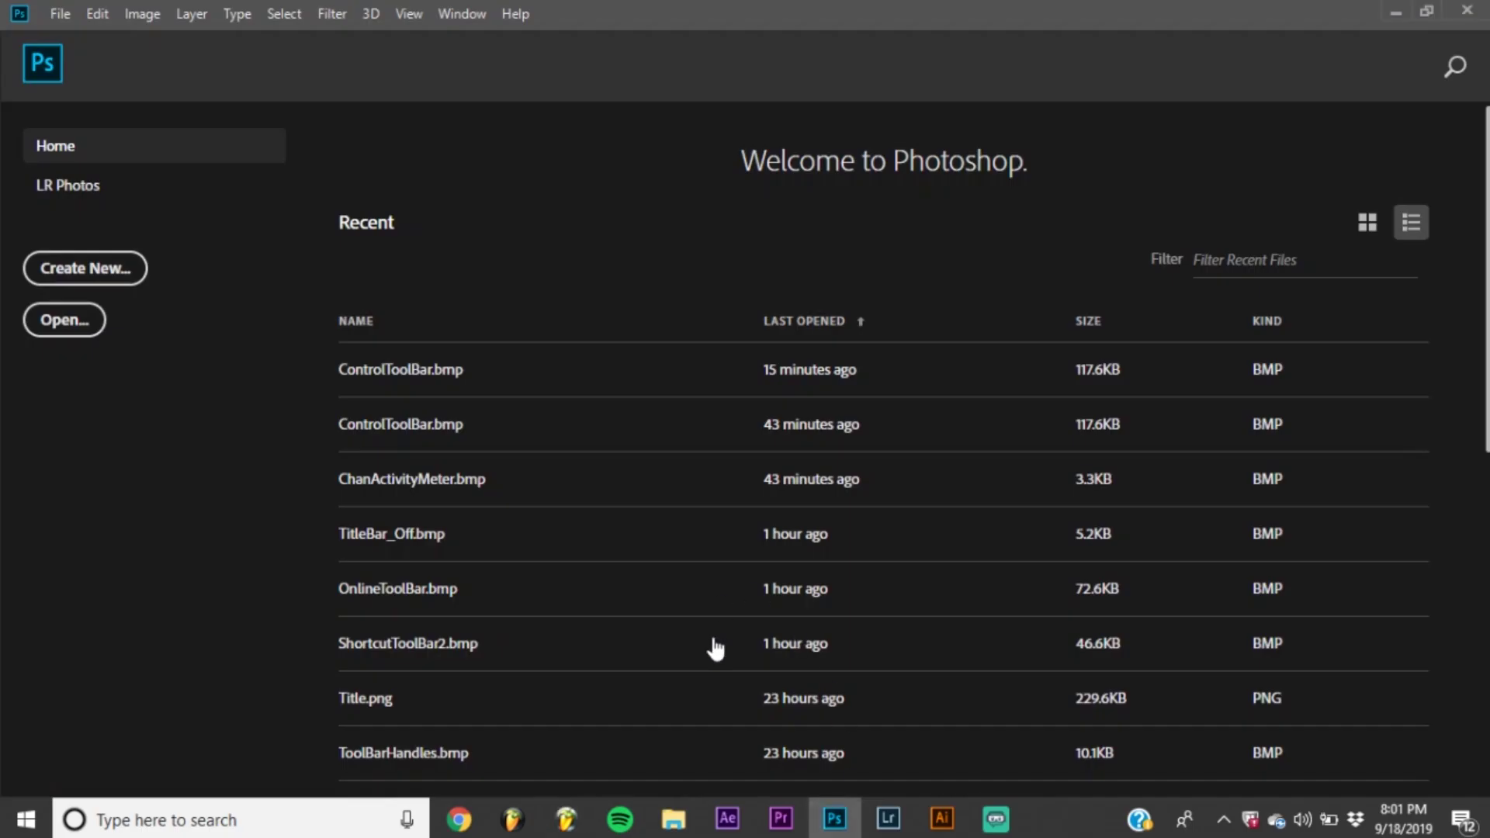
left_click(690, 804)
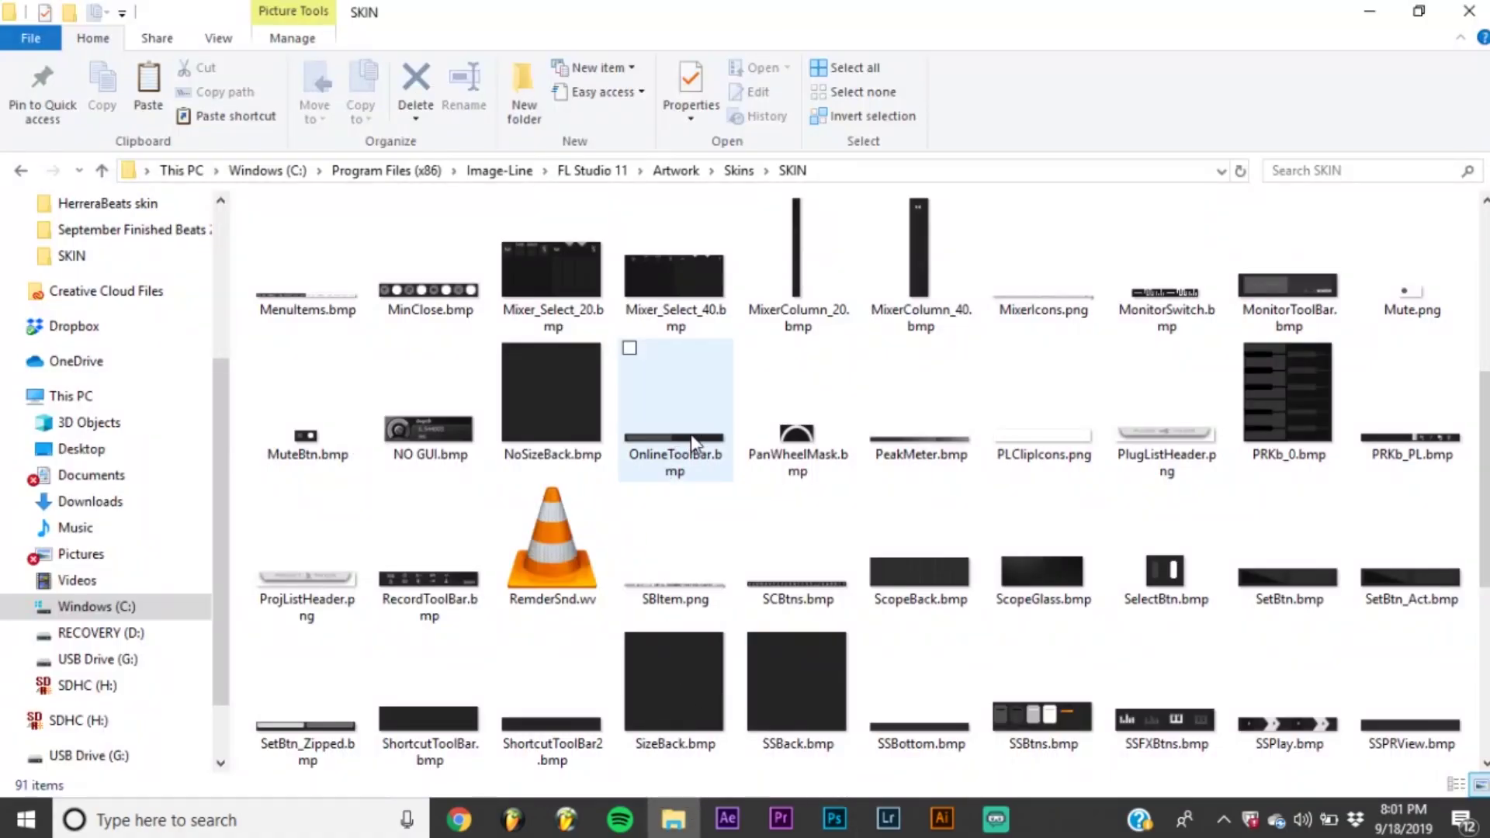
left_click(1405, 14)
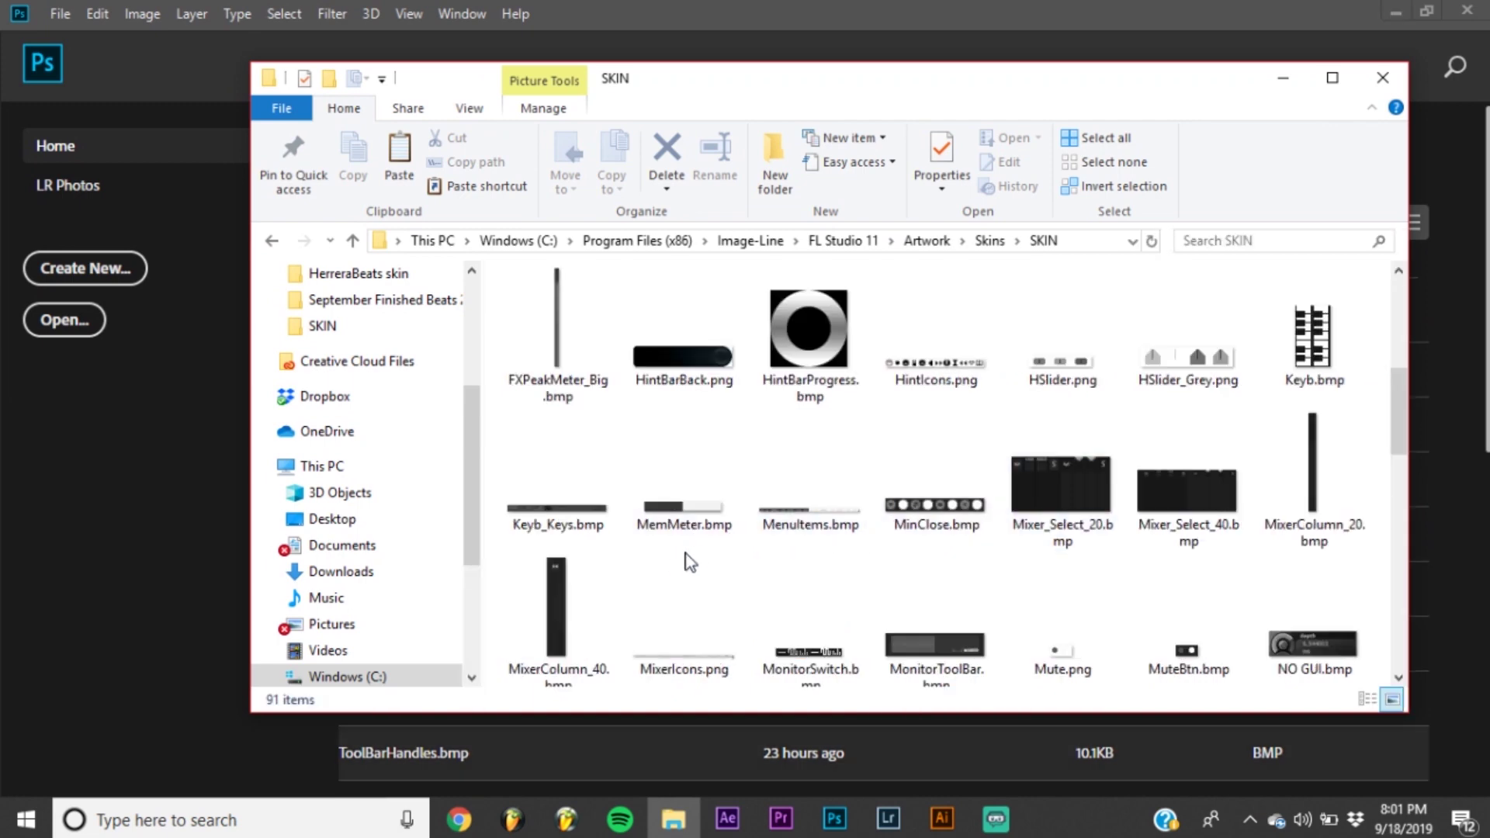
scroll(931, 551, "up", 3)
scroll(1114, 569, "up", 2)
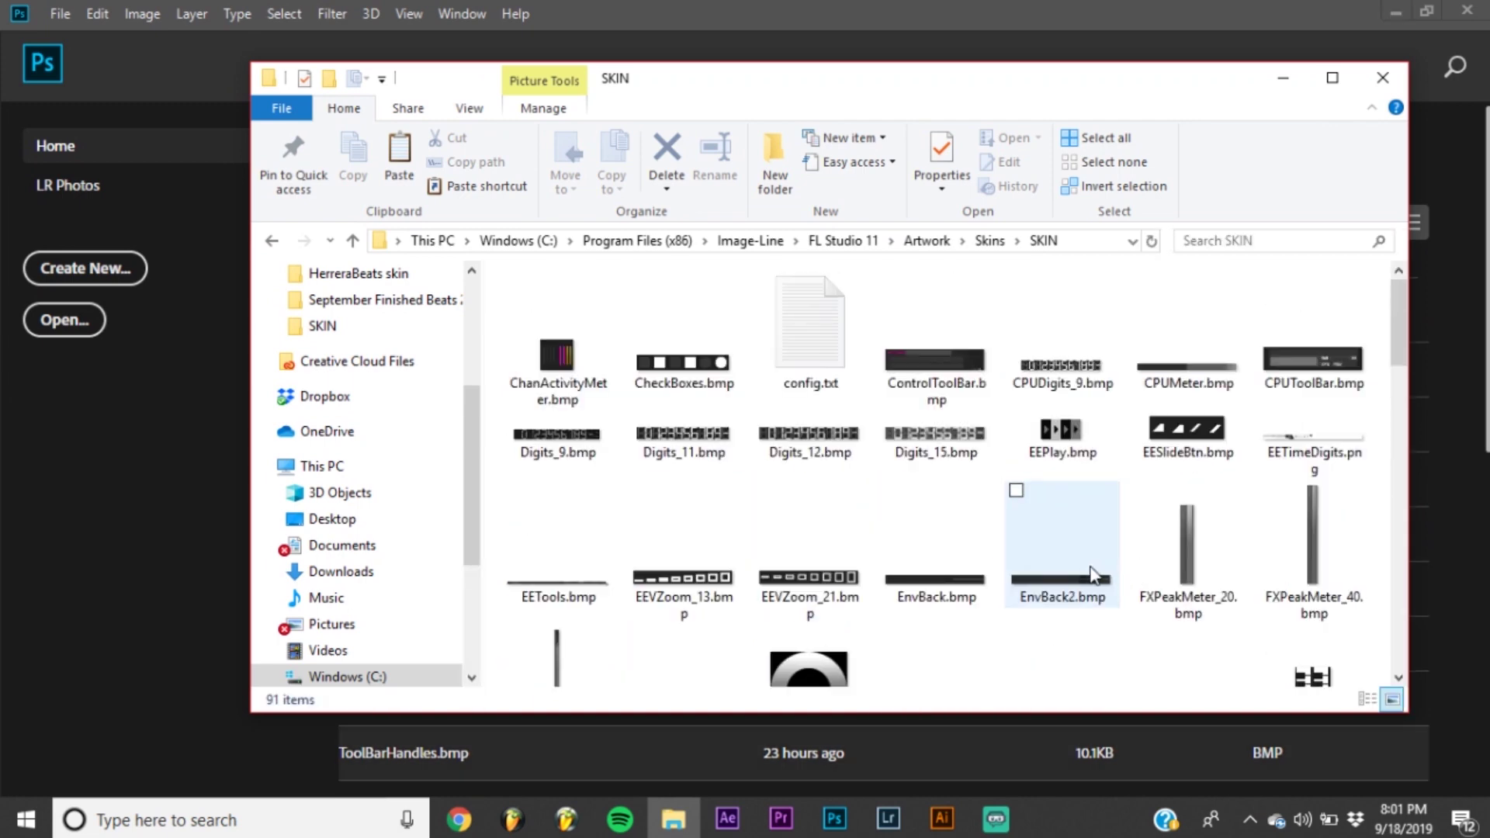
scroll(1085, 567, "down", 1)
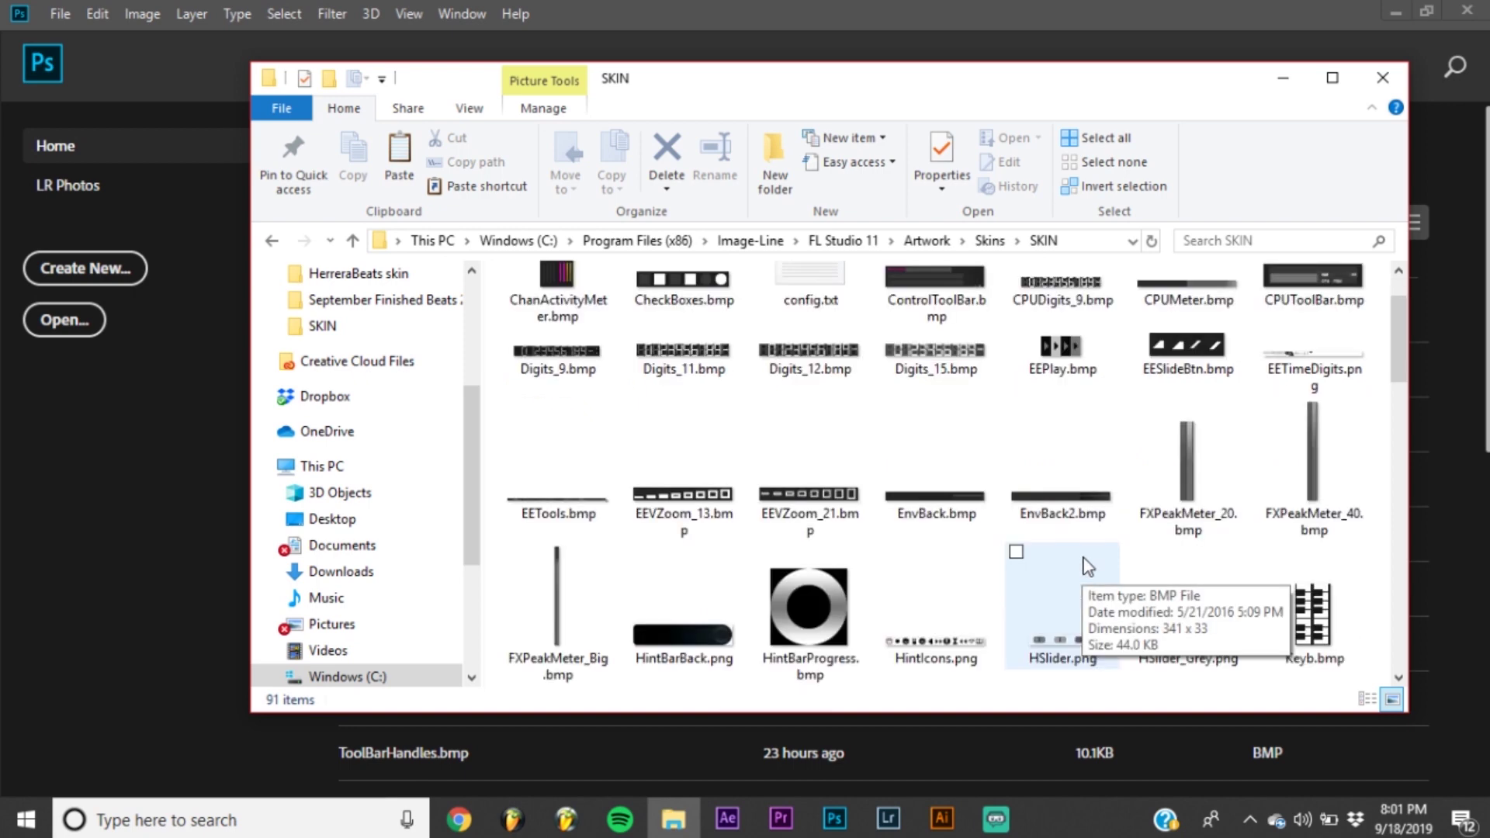
scroll(1085, 567, "down", 3)
scroll(1085, 567, "down", 1)
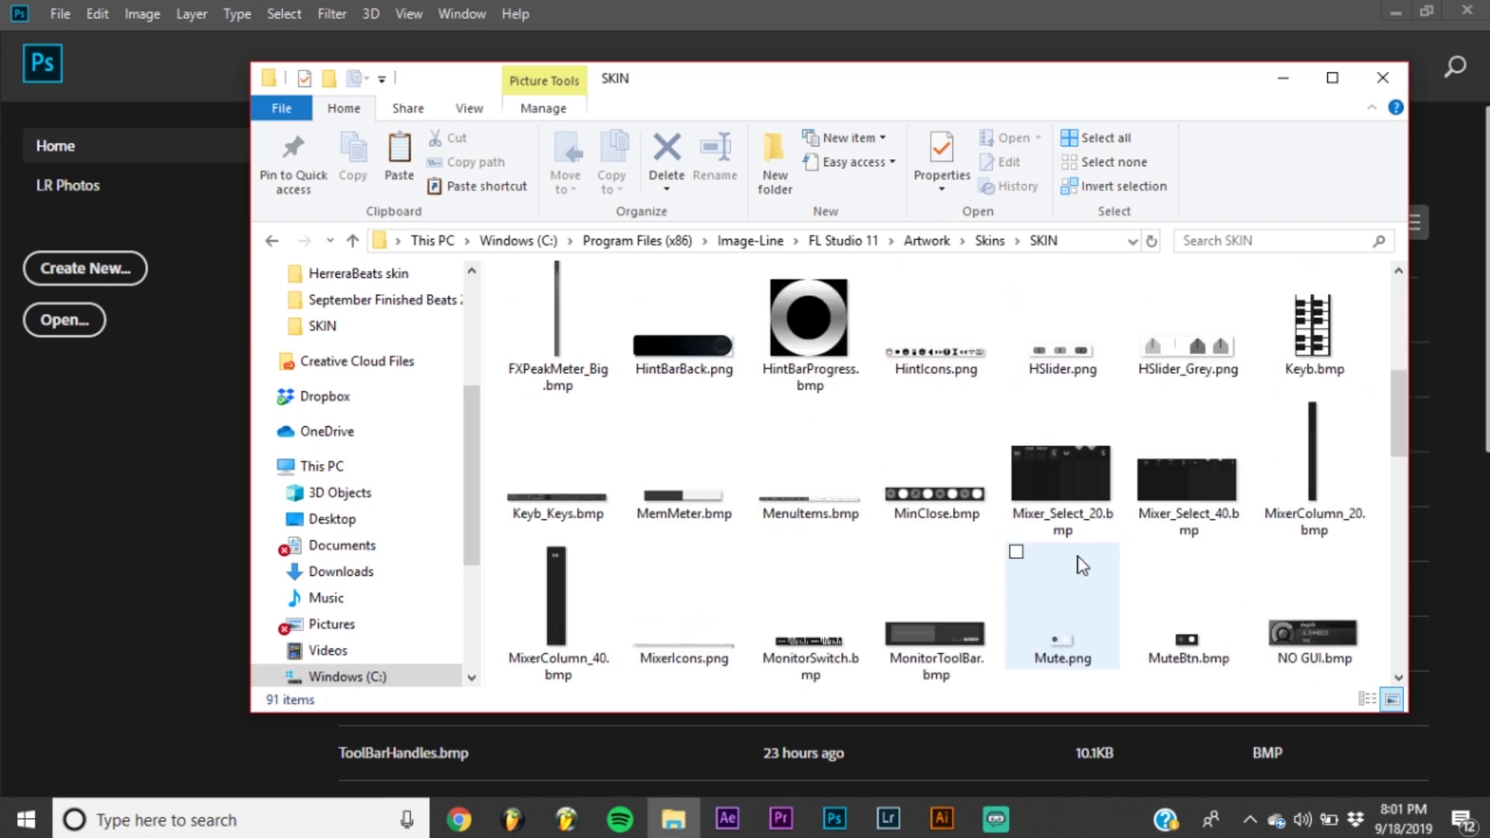
scroll(985, 566, "down", 1)
mouse_move(677, 592)
left_mouse_down()
mouse_move(638, 604)
mouse_move(156, 537)
left_mouse_up()
- Zoom into OnlineToolBar.bmp, type 'FUE BEAM' as new pink text, and shift it right
left_click(1283, 81)
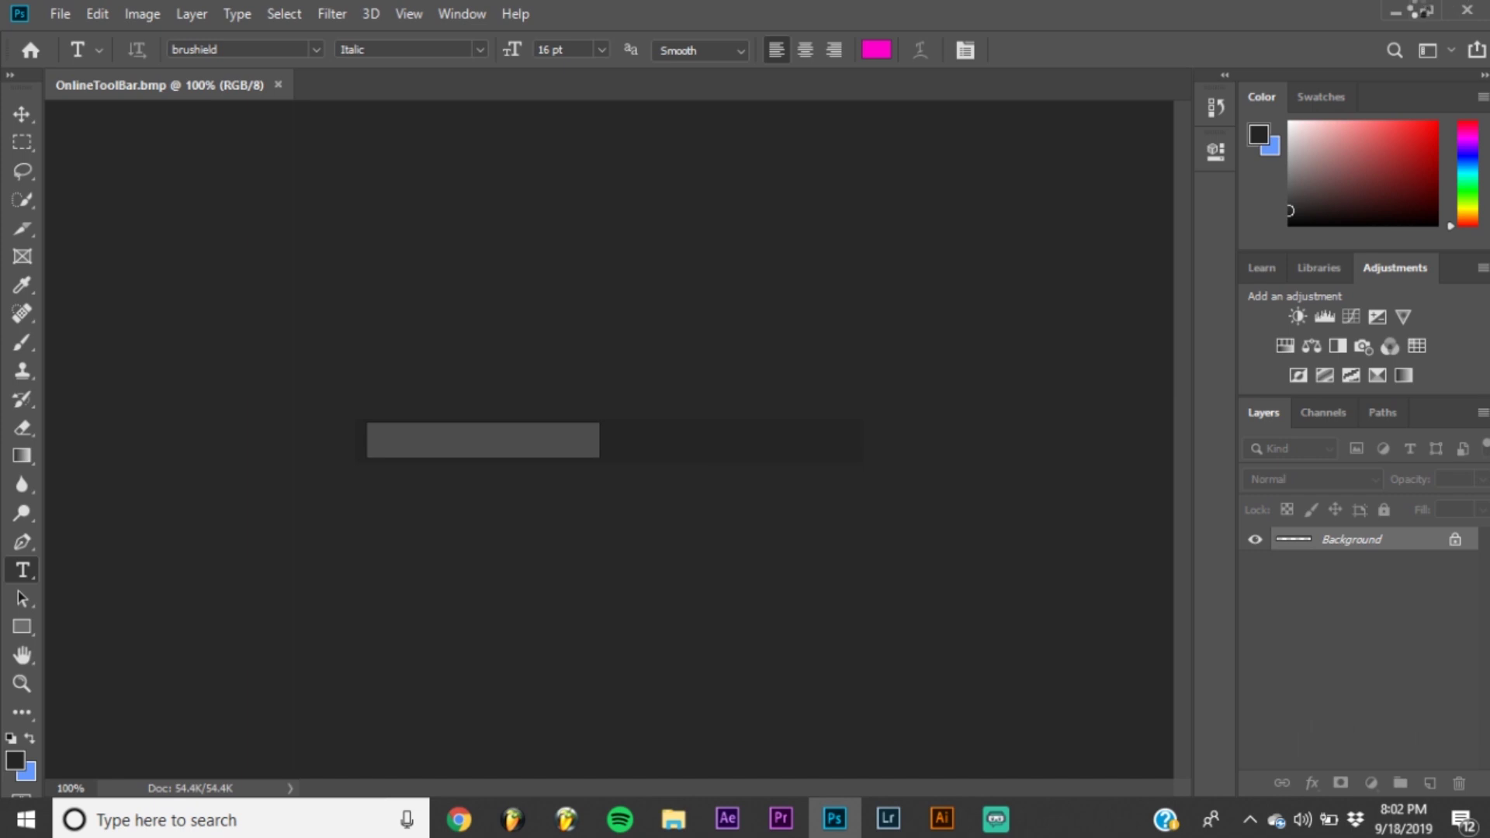
key("ctrl+plus")
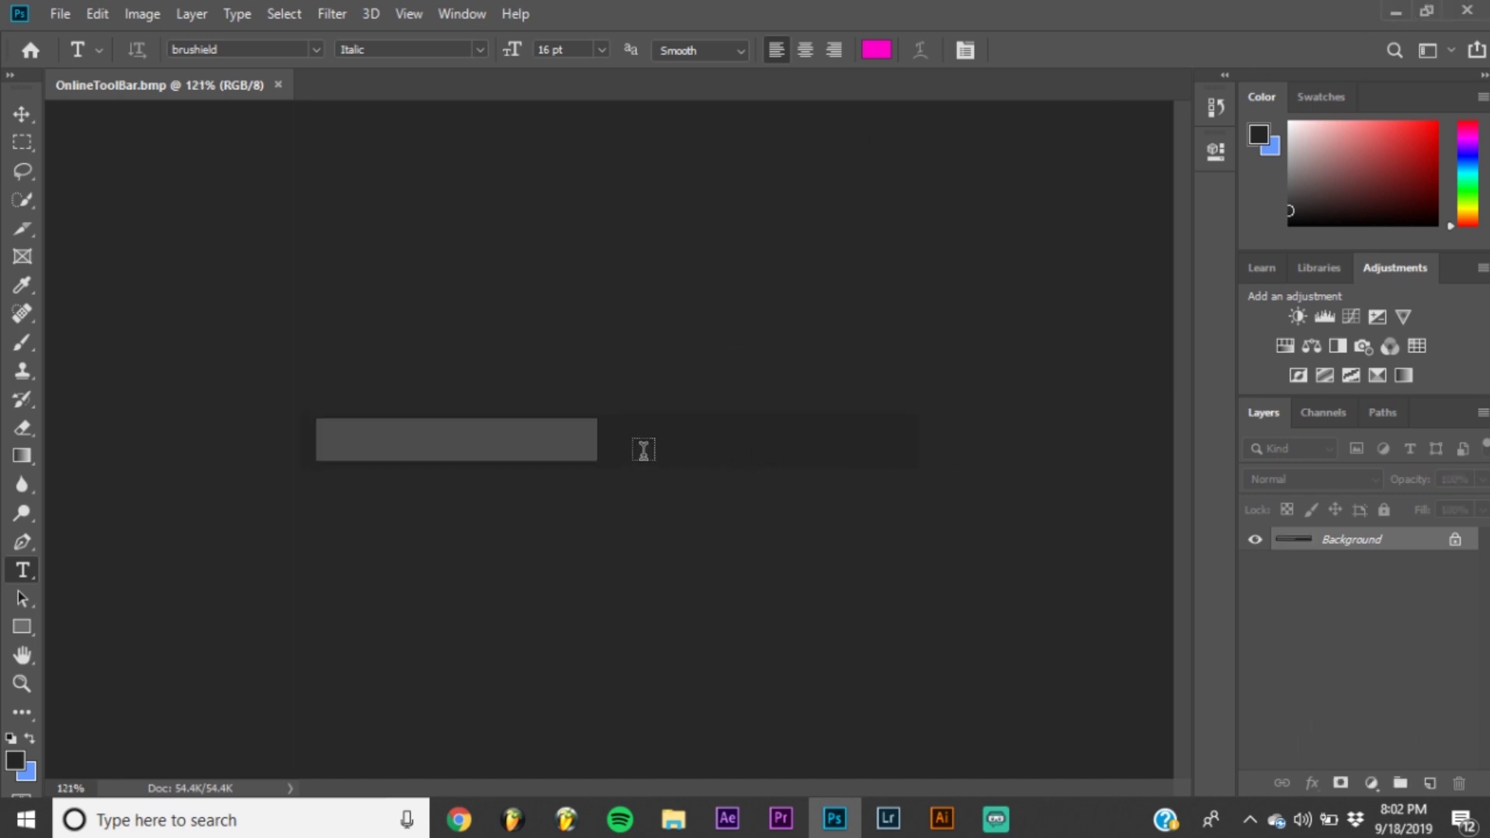
left_click(643, 451)
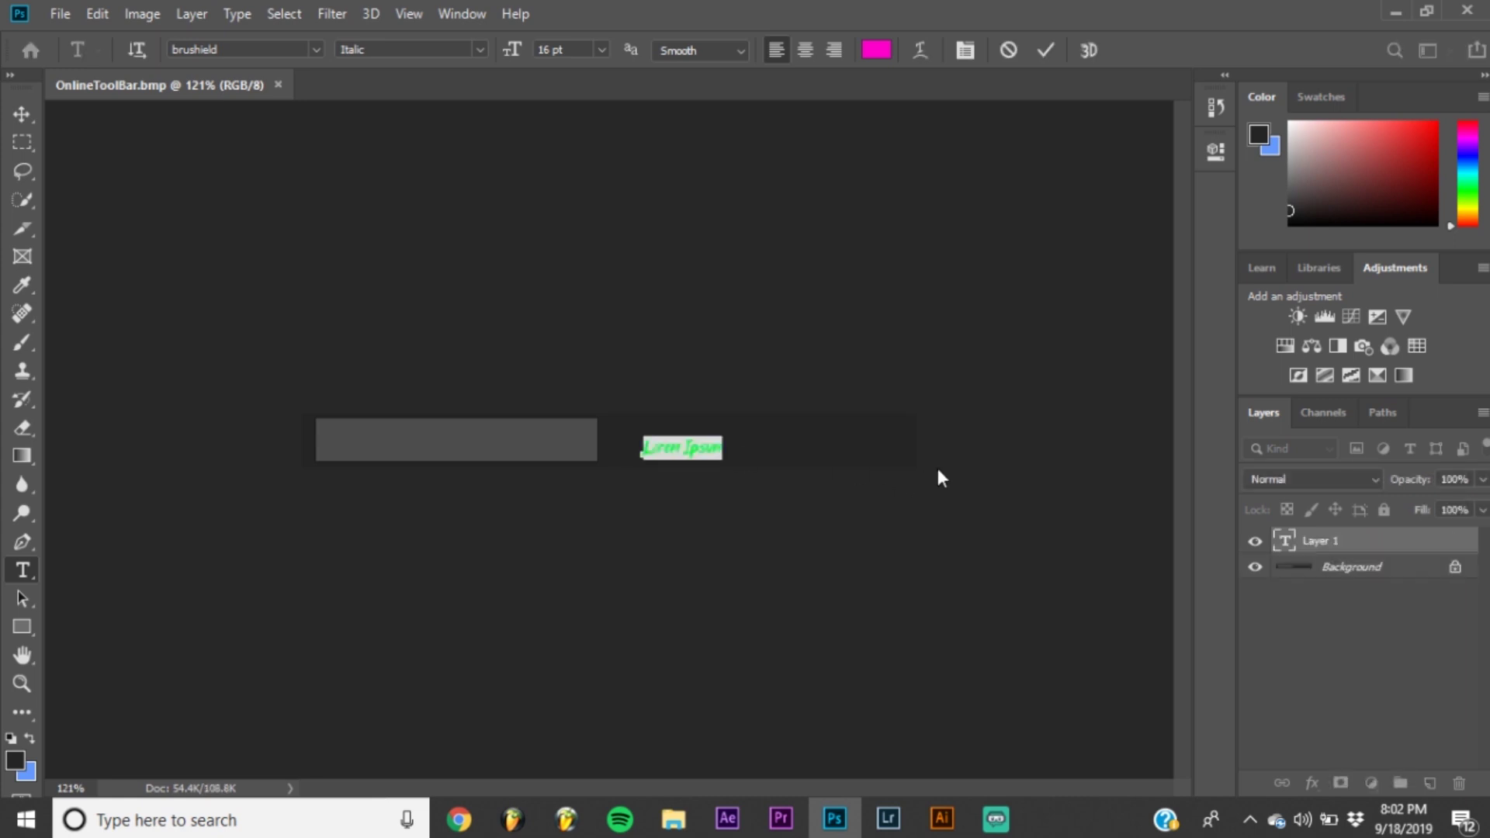
key("Left")
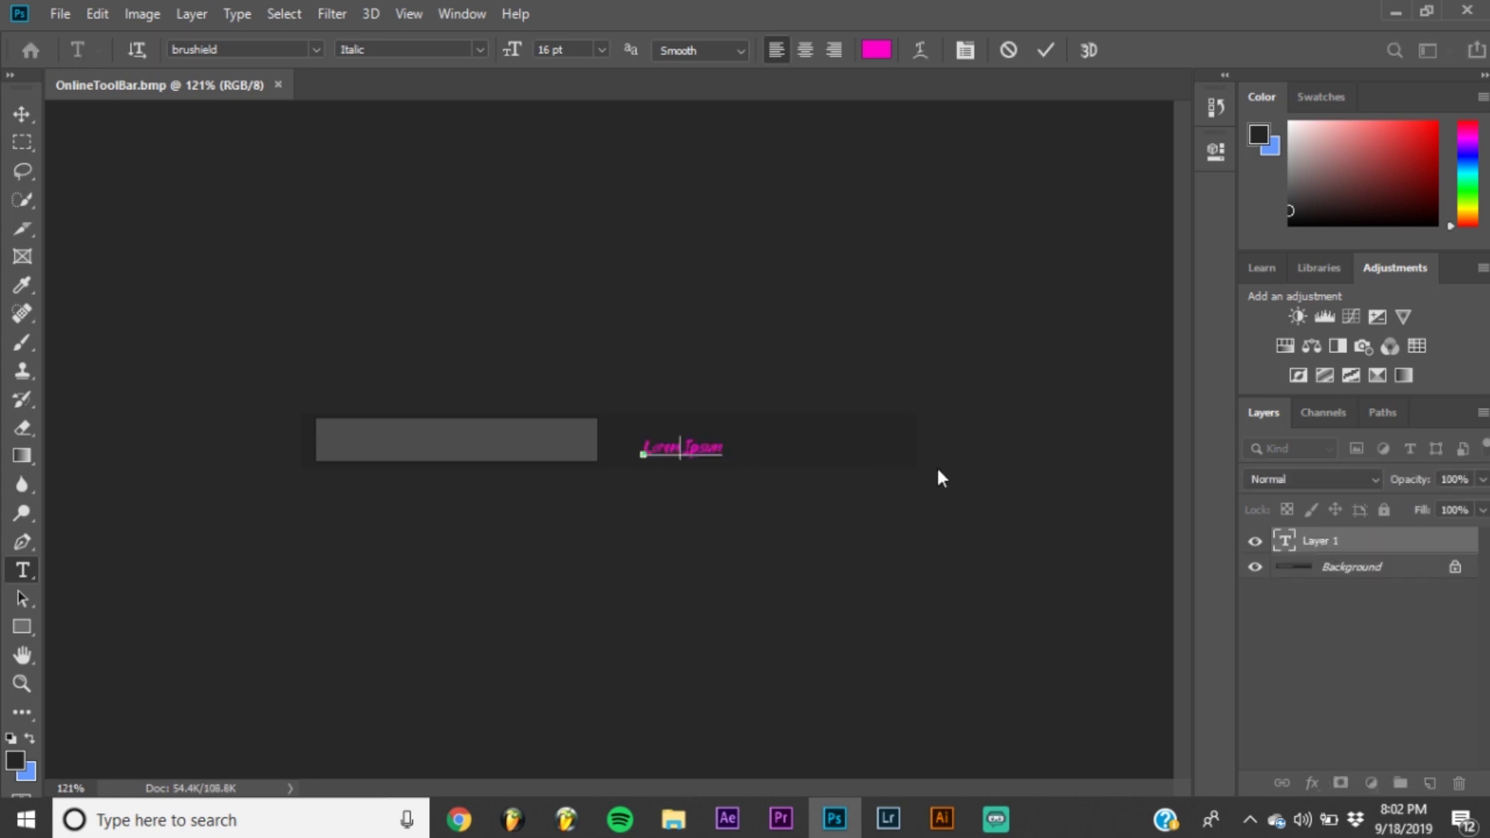
key("ctrl+a")
type("FUE")
type(" BEAM")
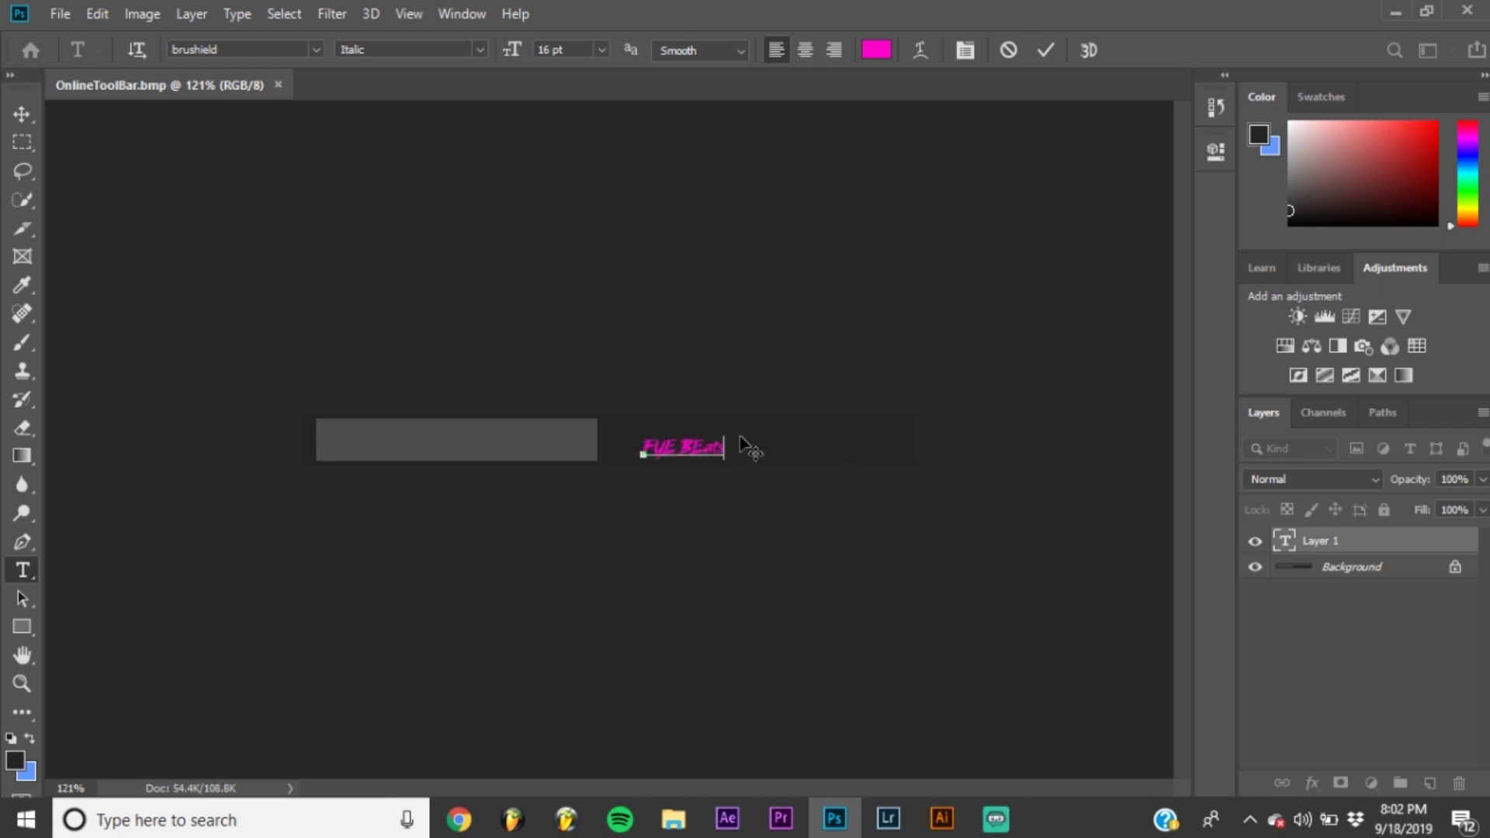
left_click_drag(725, 449, 632, 449)
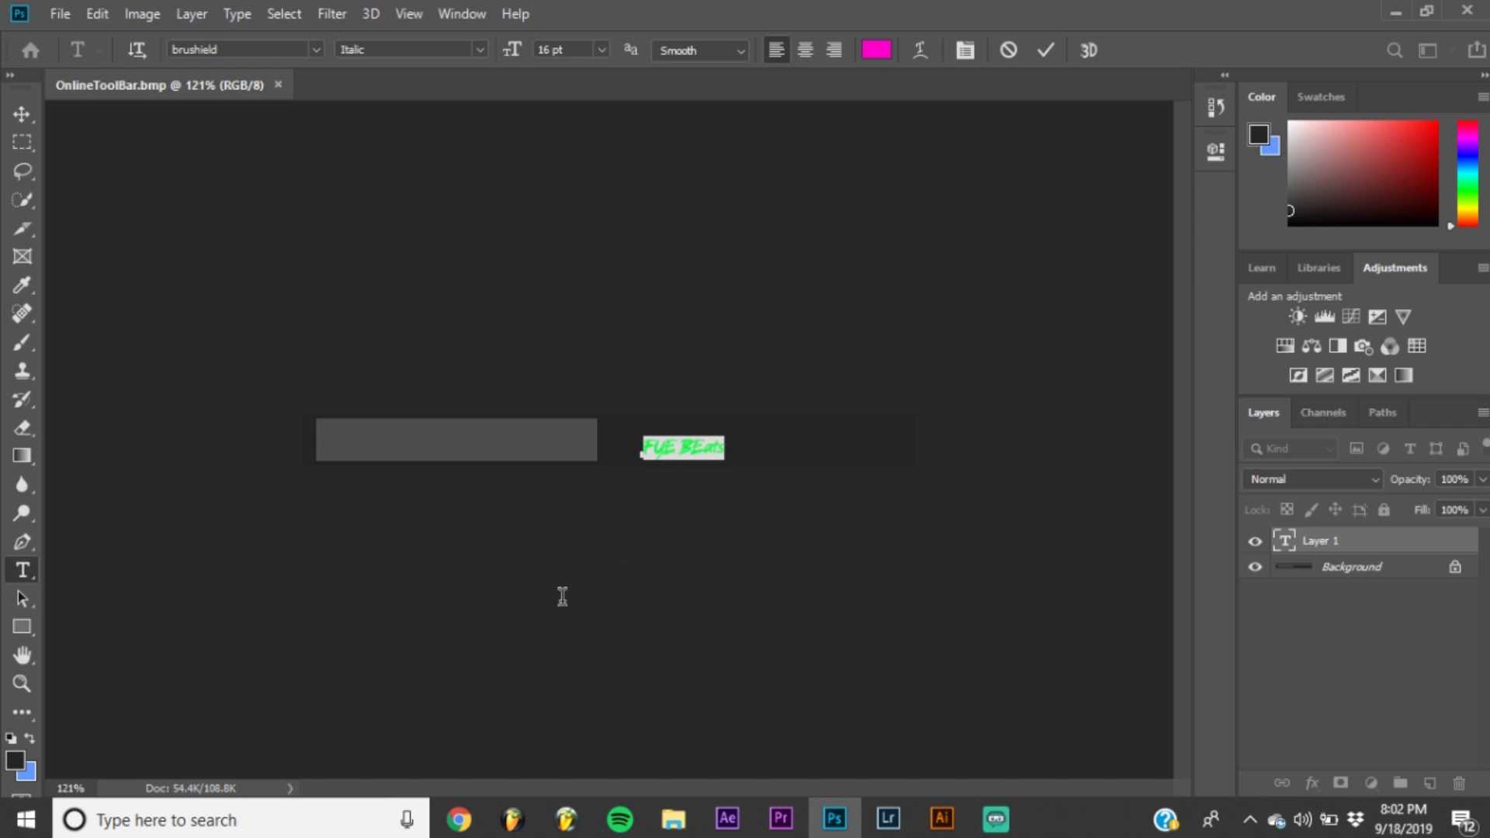
left_click_drag(590, 535, 665, 528)
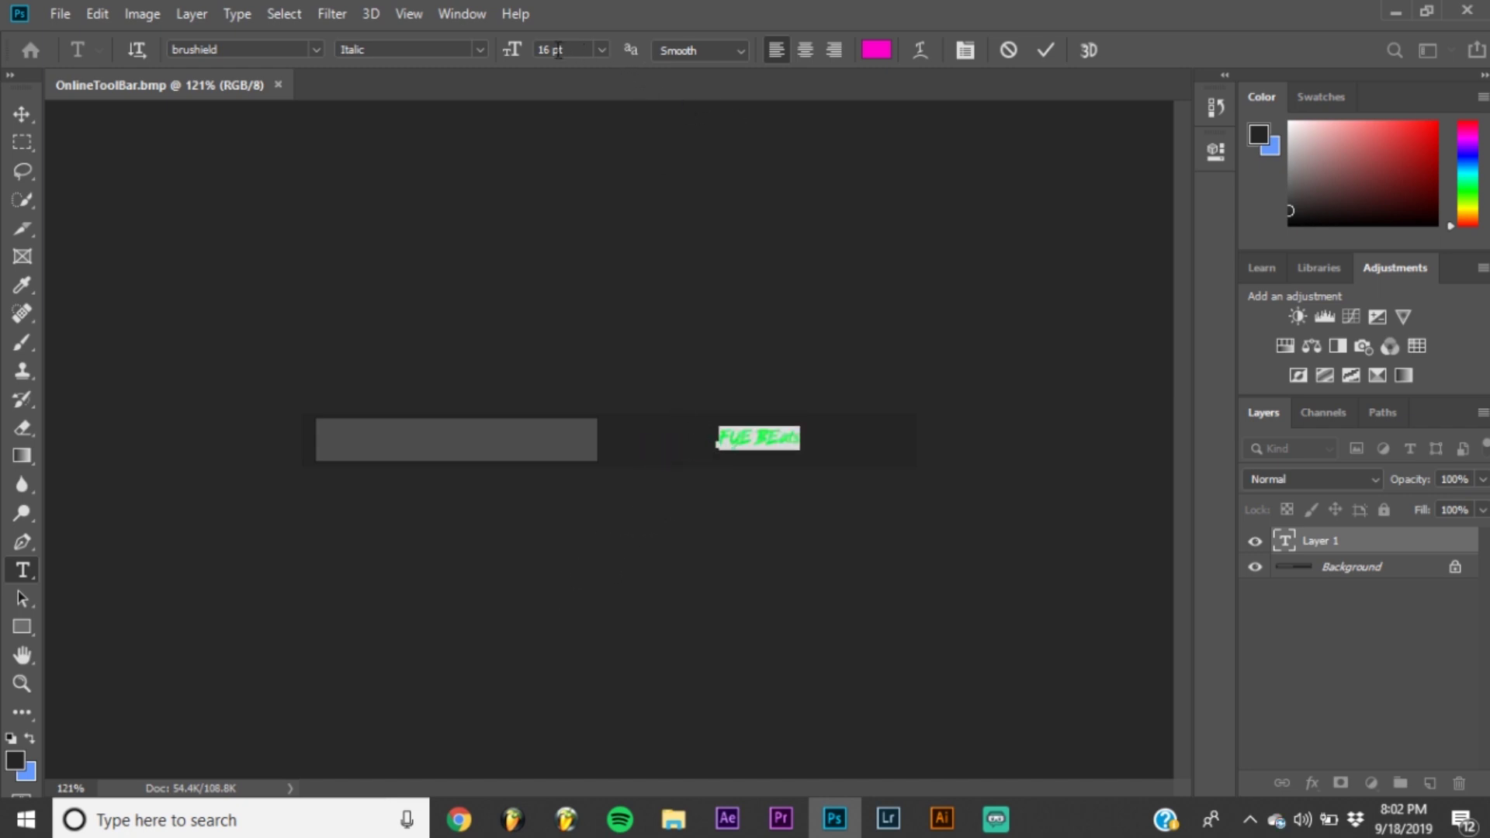
- Set the text's font size to 30 pt after dismissing the invalid-size error
type("00")
key("Return")
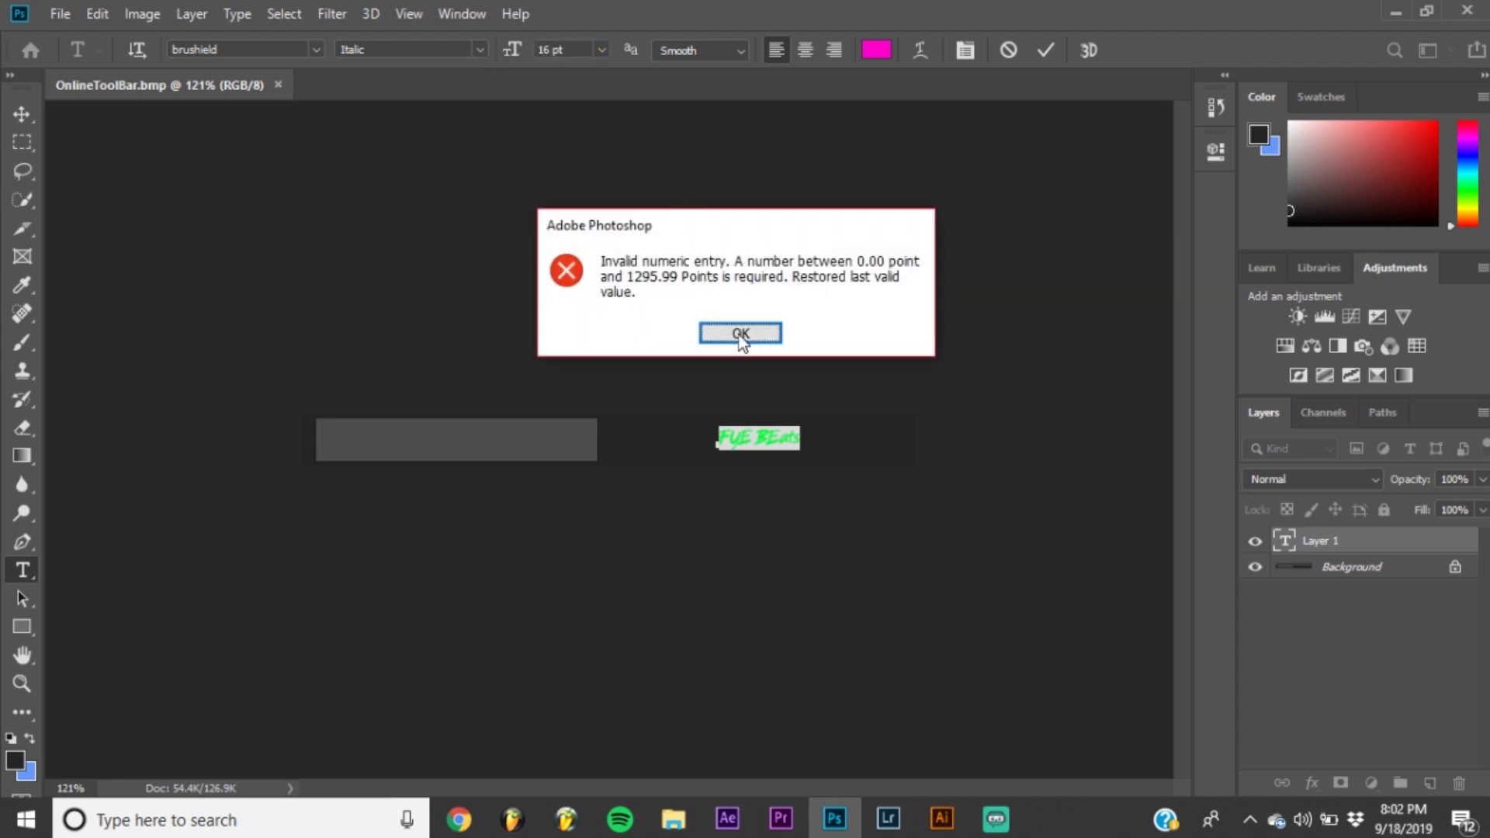
left_click(741, 333)
left_click(551, 45)
type("30")
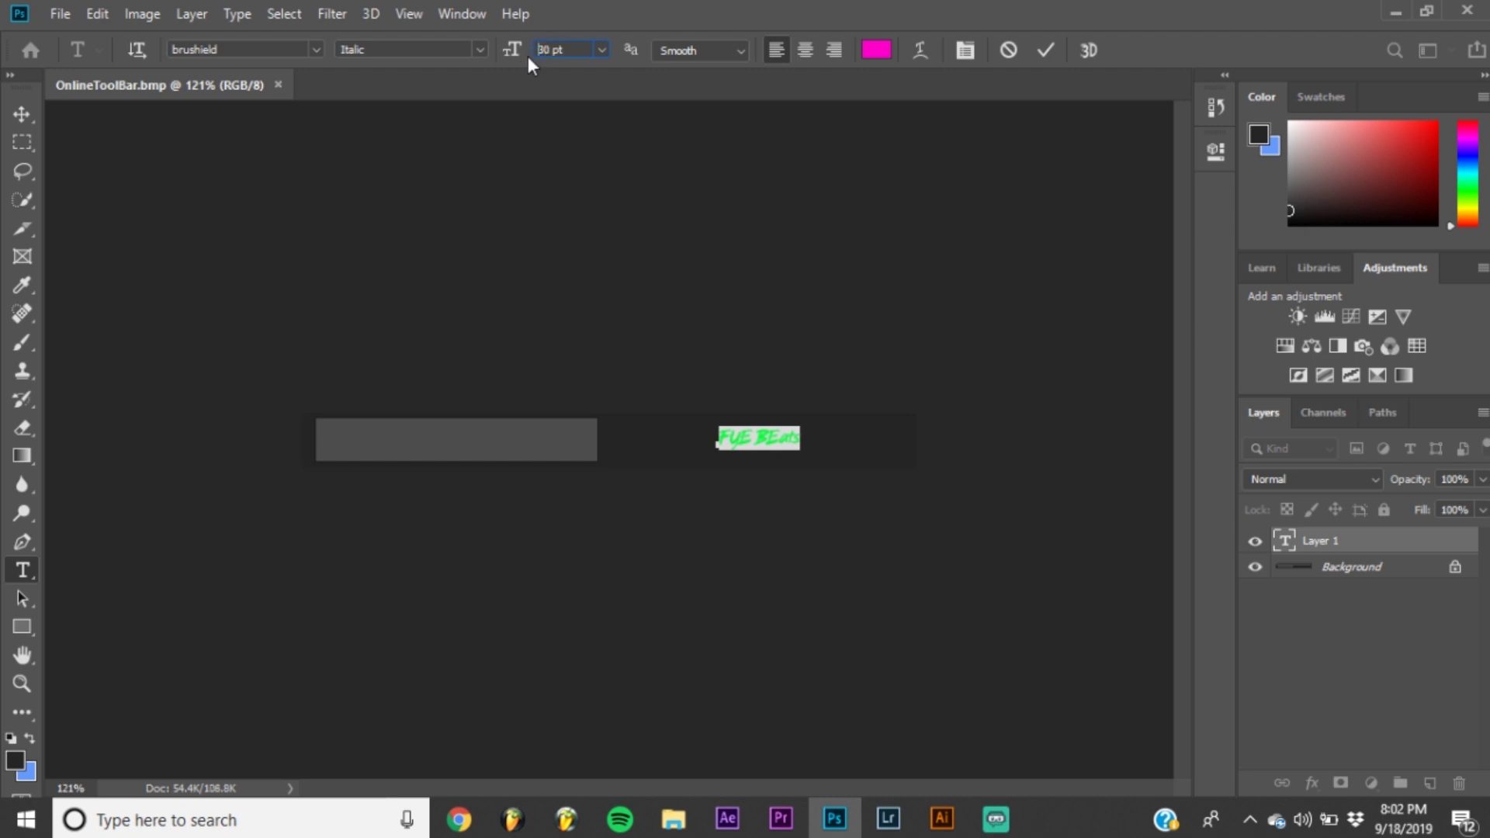
key("Return")
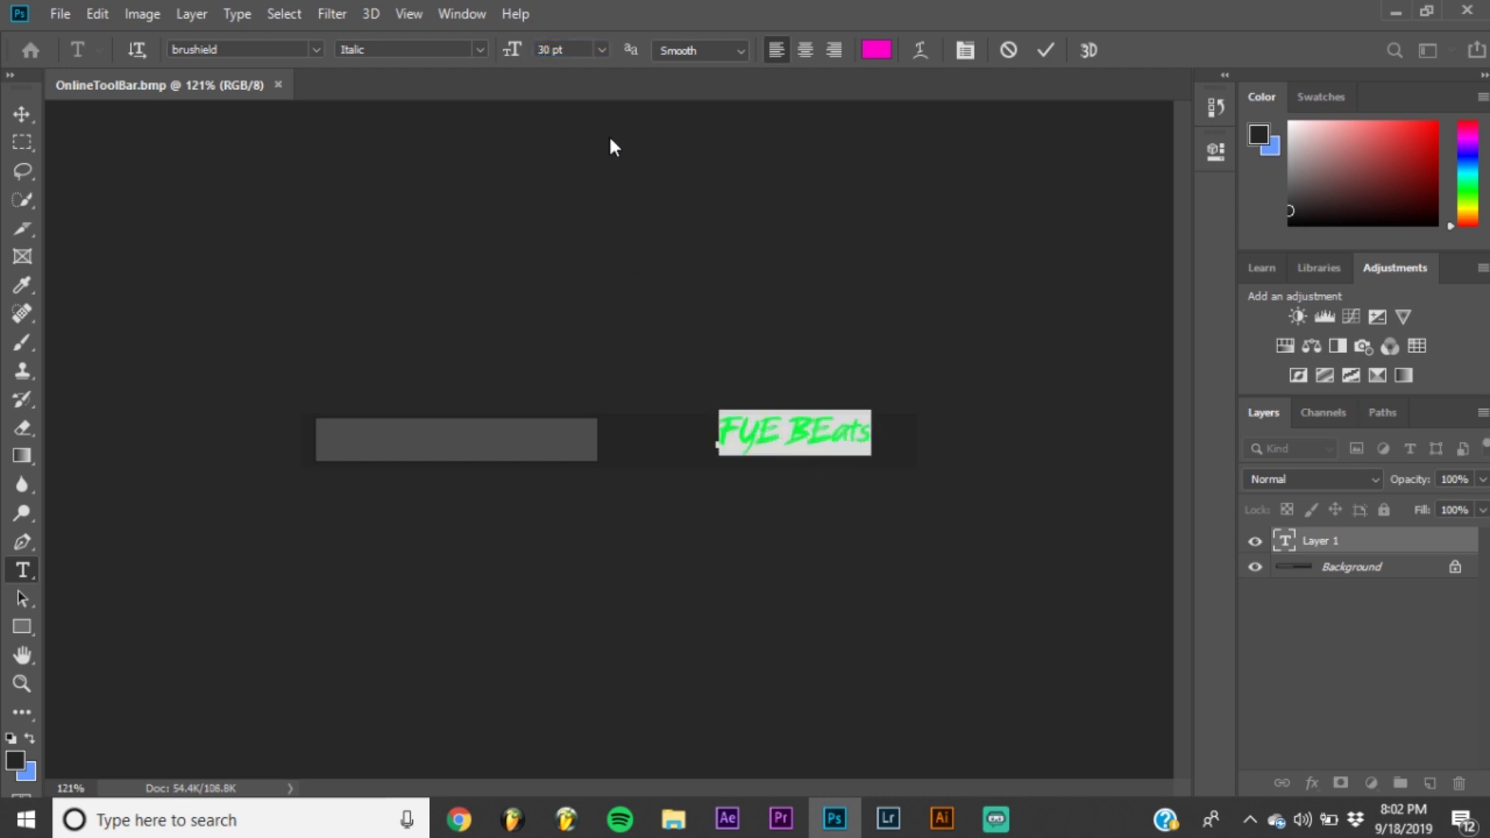
- Nudge the FYE BEats text up and right, commit the layer, and start saving
key("shift+Left")
key("shift+Left")
key("shift+Left")
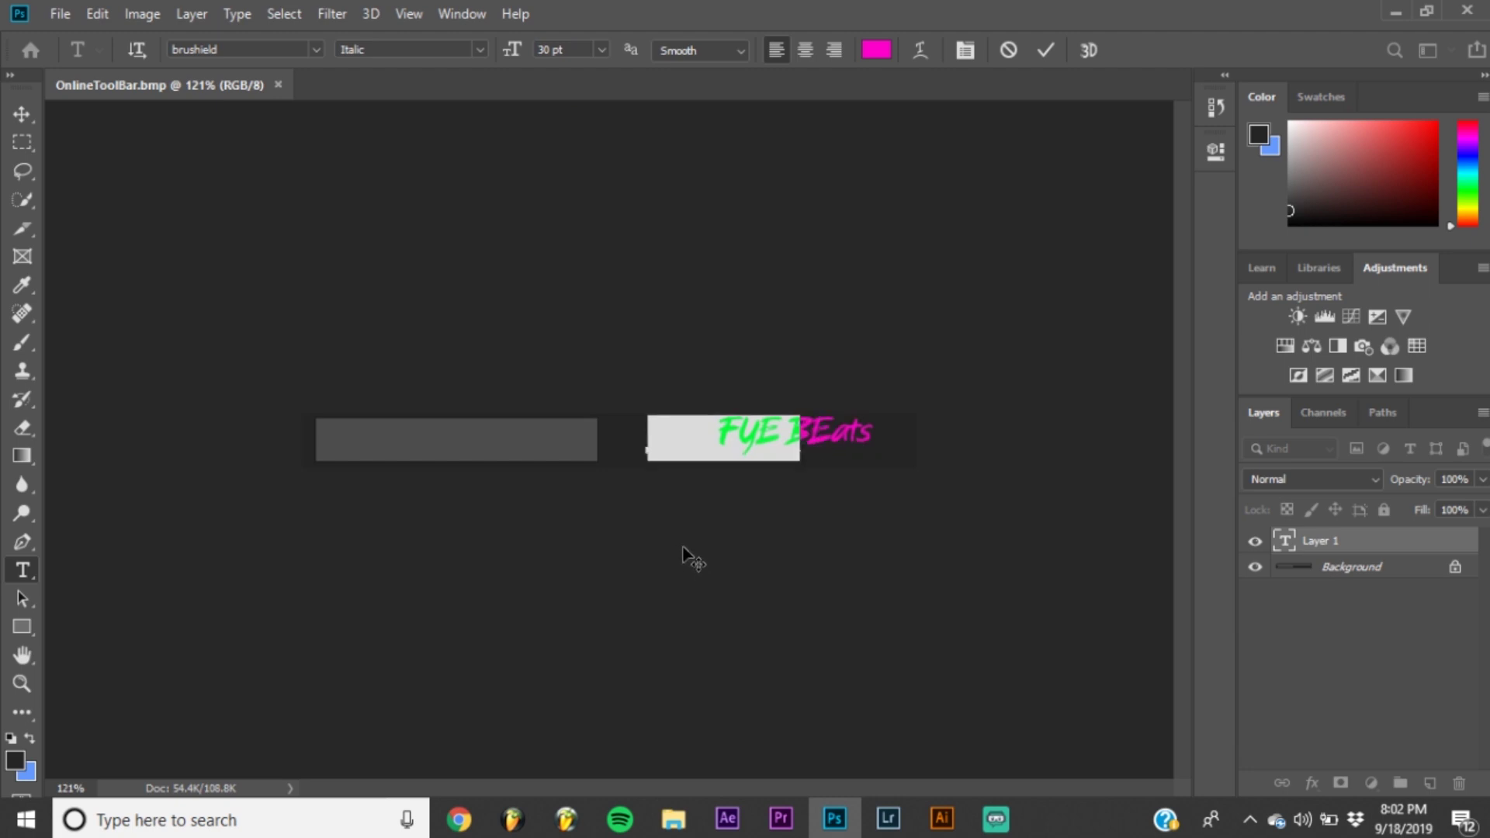
left_click_drag(683, 547, 698, 541)
key("ctrl+a")
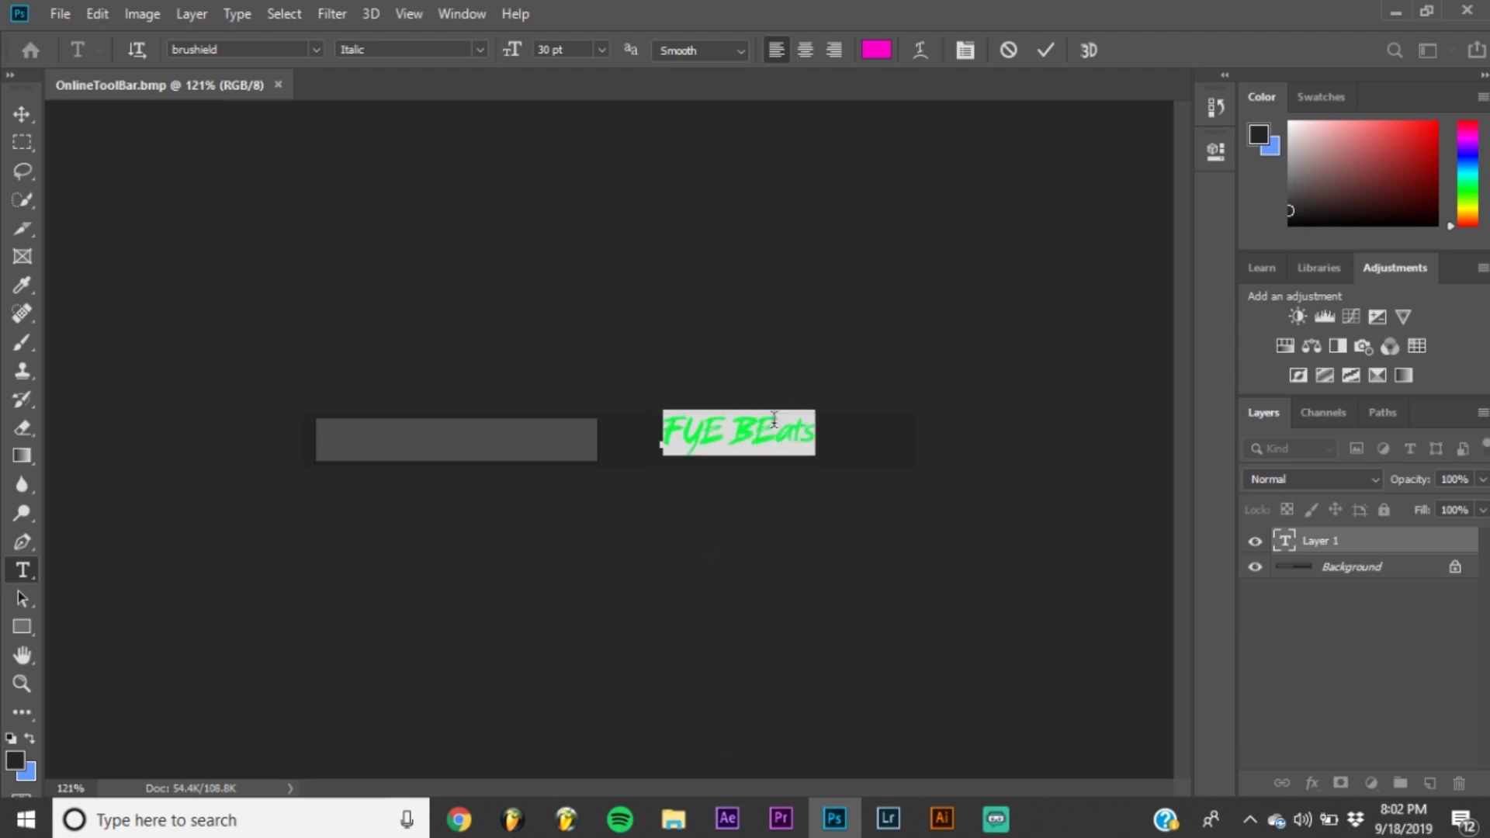
left_click(774, 423)
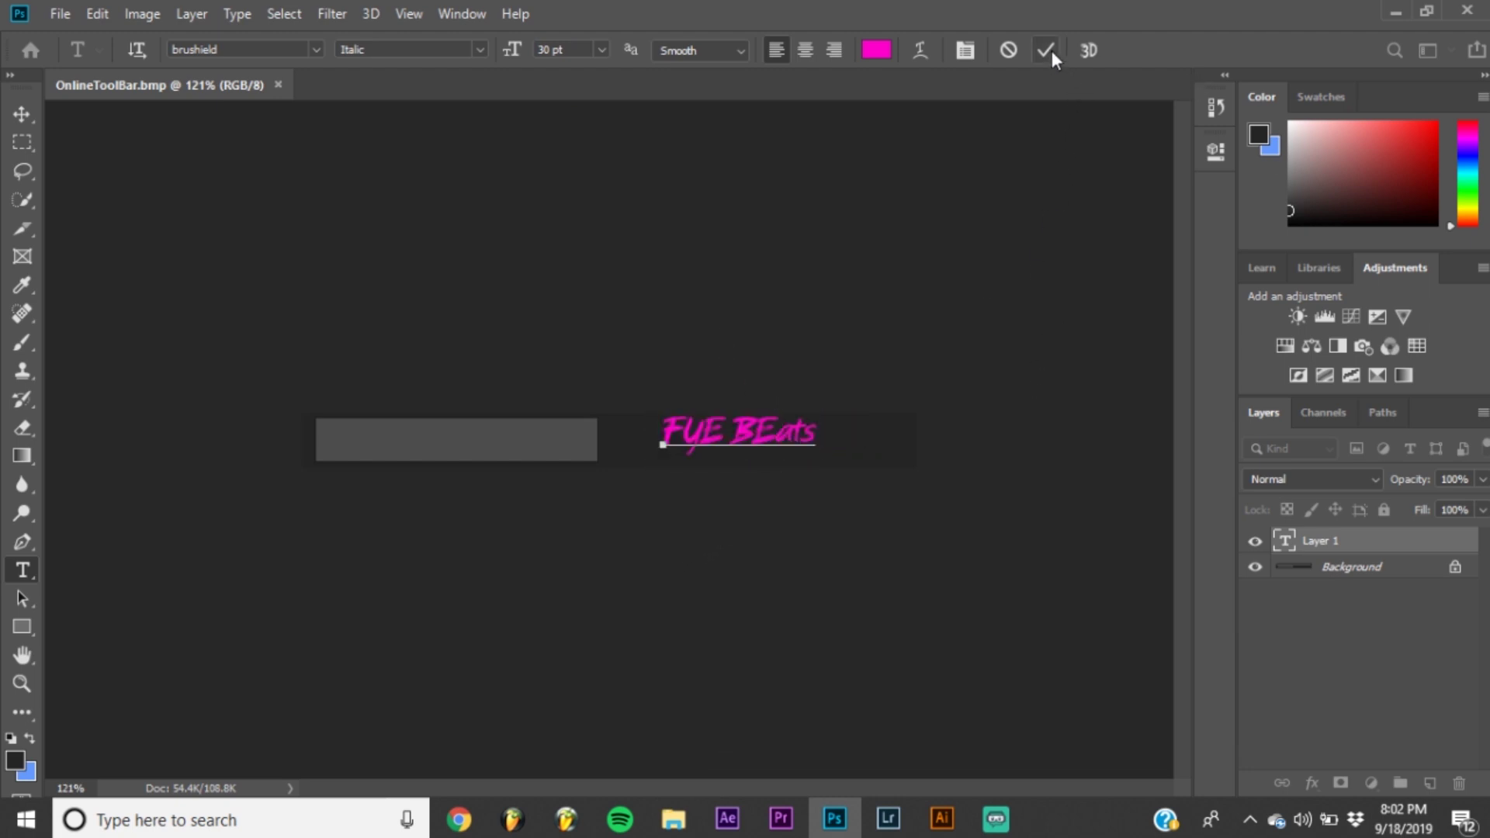
left_click(496, 208)
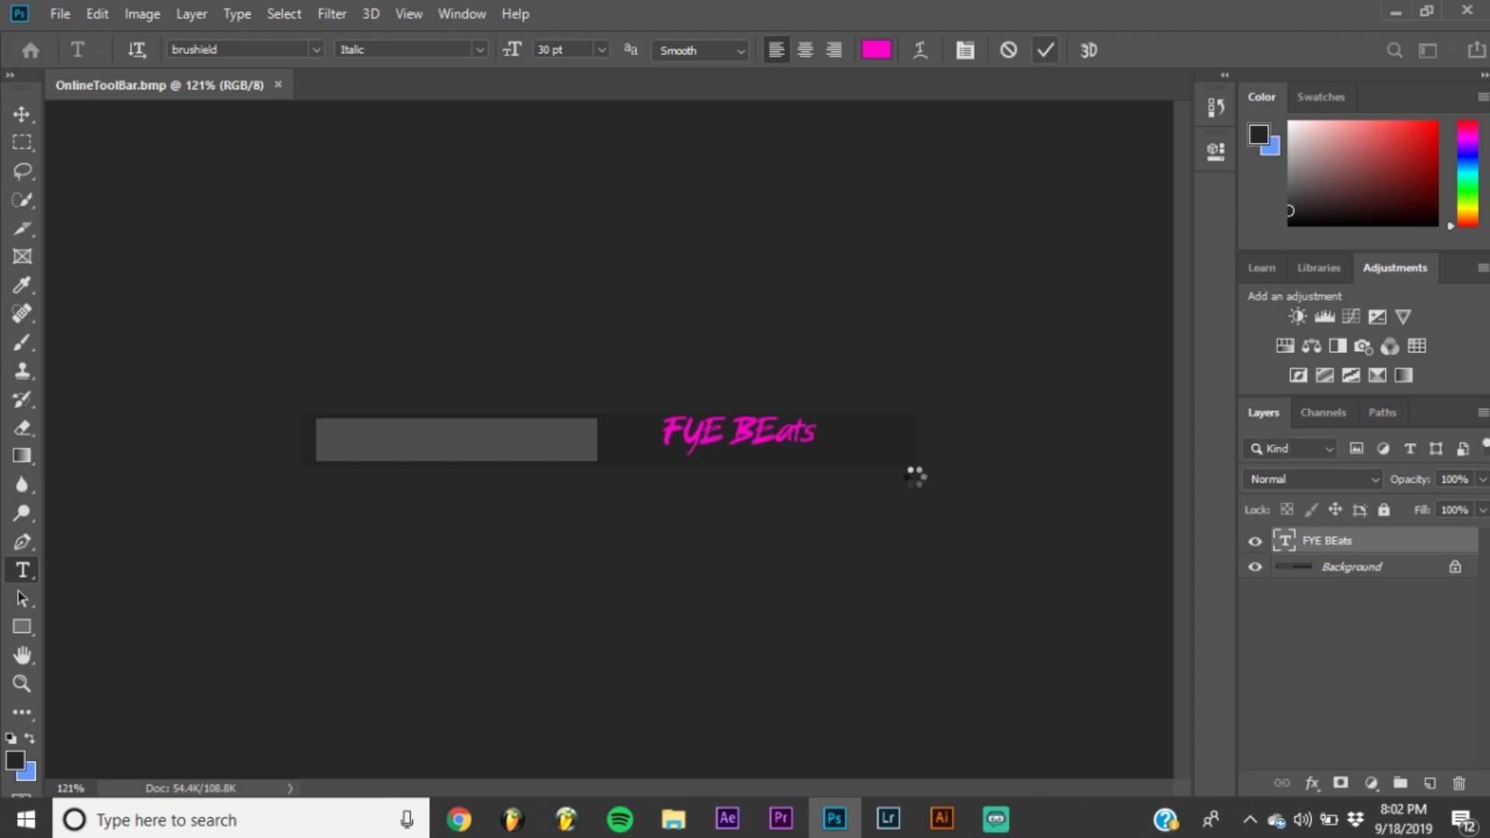
left_click(313, 80)
left_click(61, 16)
left_click(118, 233)
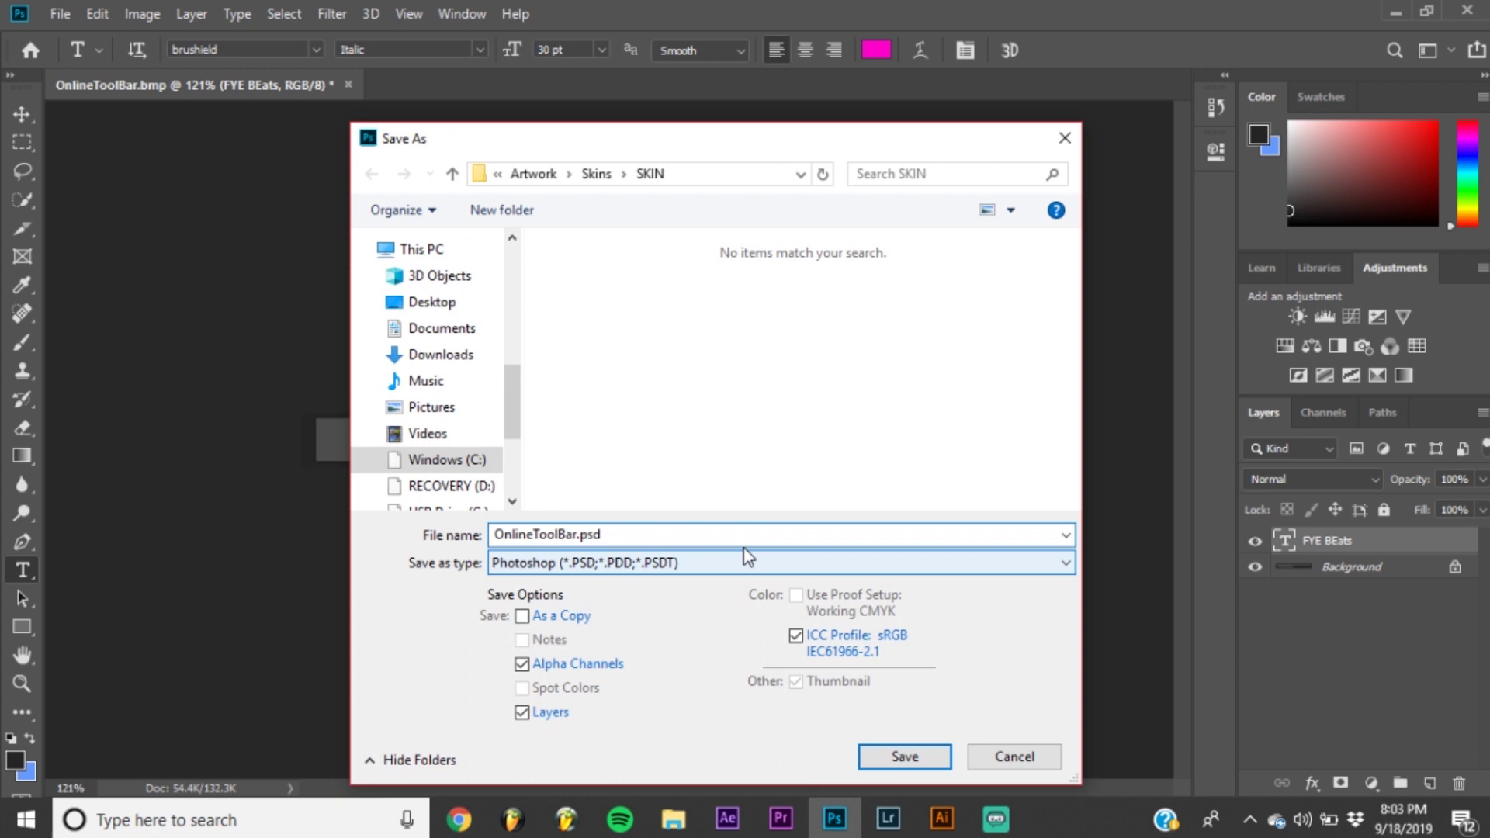
- Save as BMP over OnlineToolBar.bmp, confirm the replace, and accept the BMP options
left_click(745, 556)
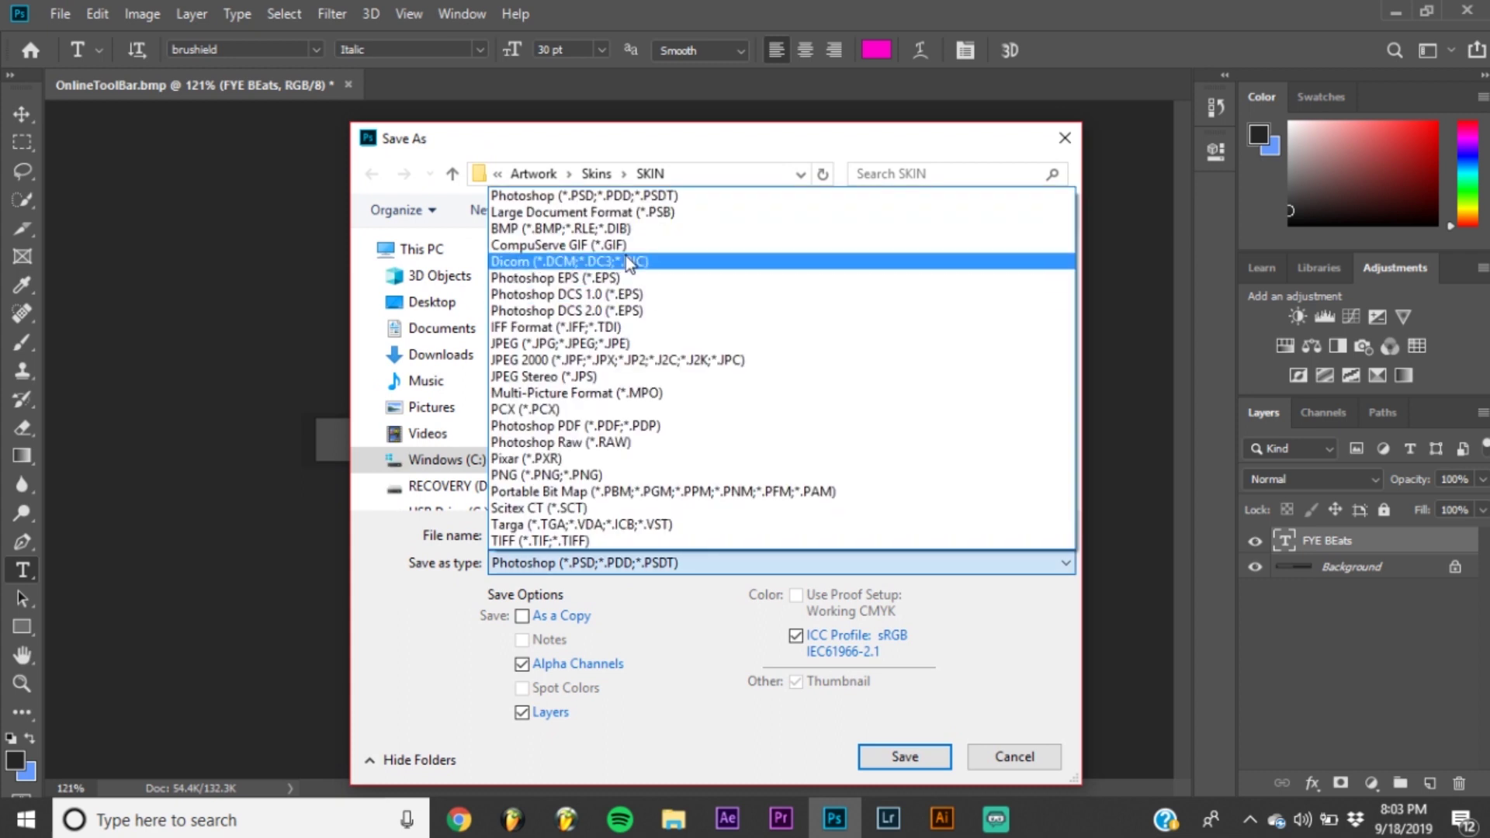
left_click(590, 141)
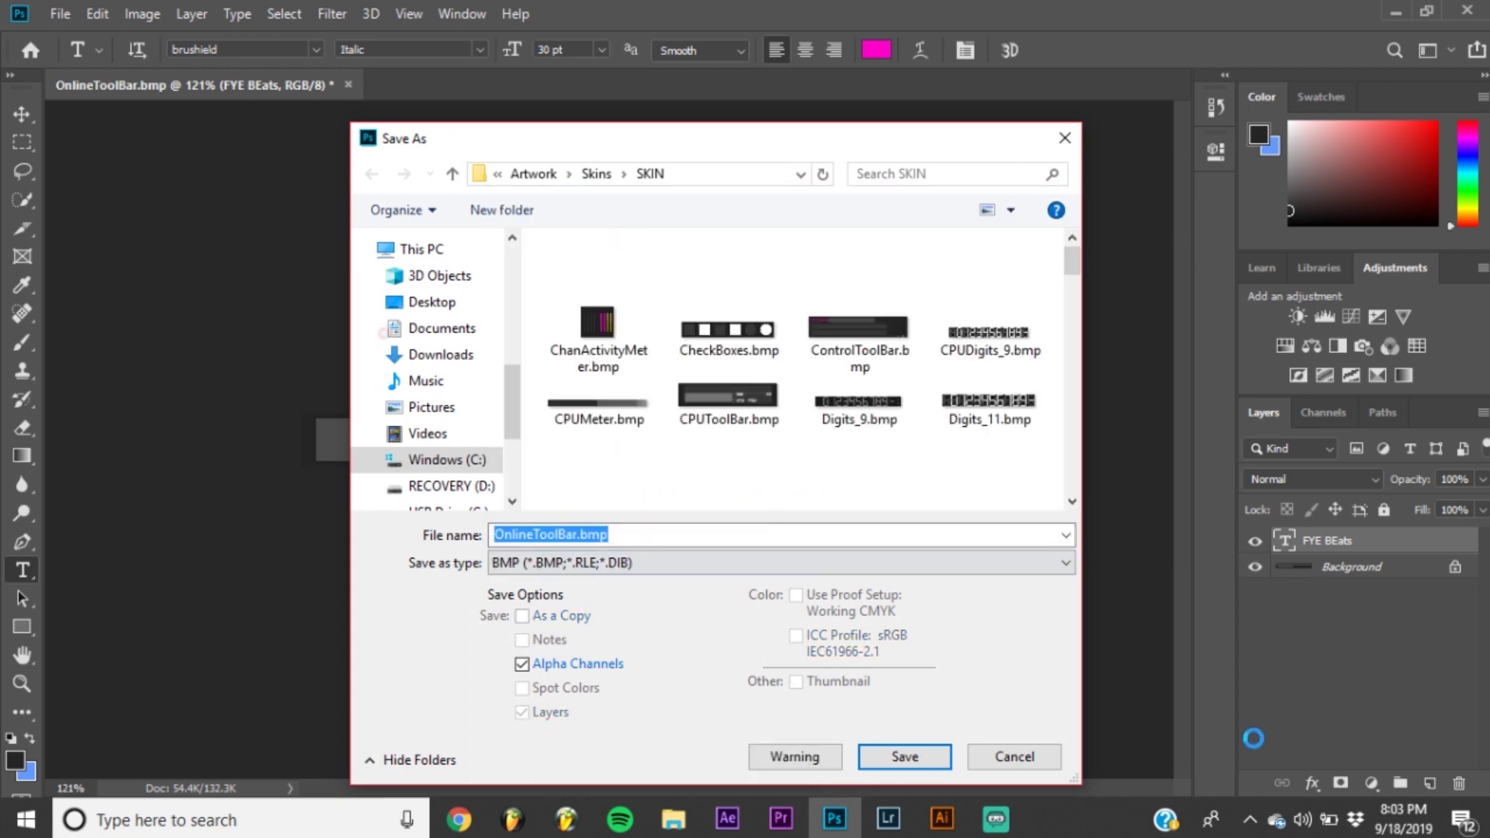
left_click(939, 759)
left_click(802, 416)
left_click(560, 819)
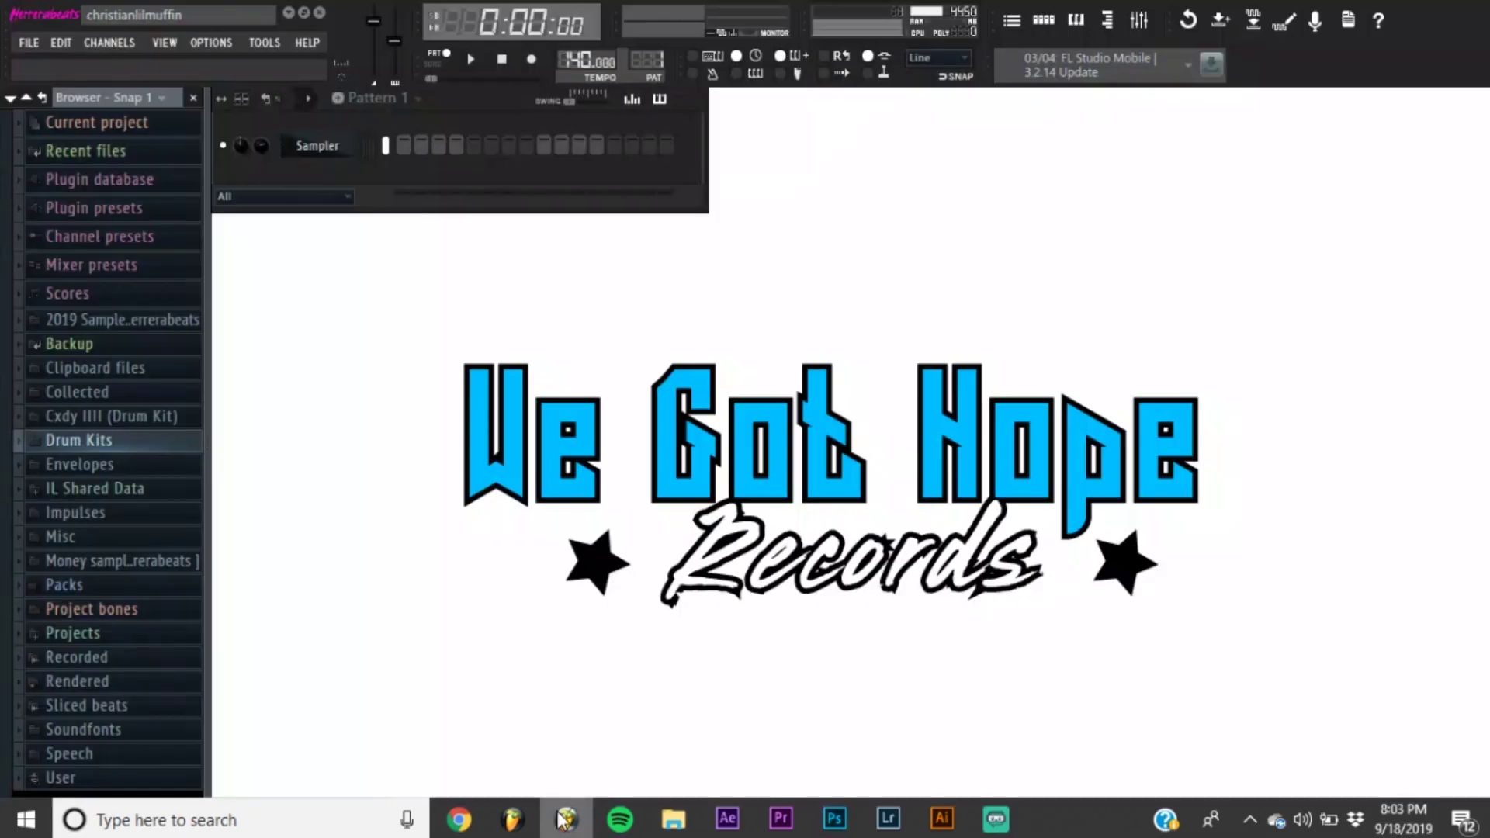
left_click(834, 819)
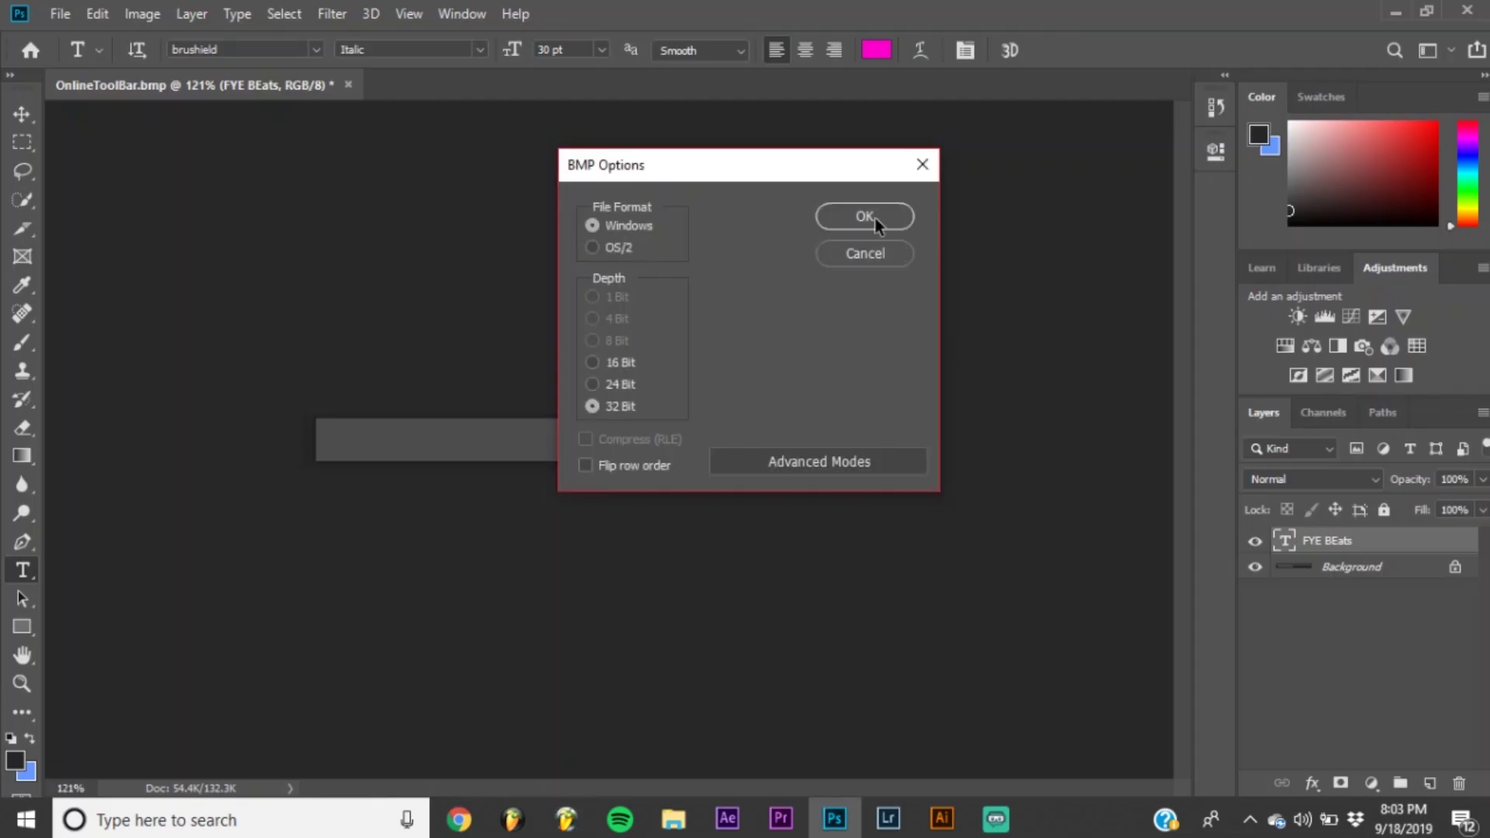
left_click(870, 217)
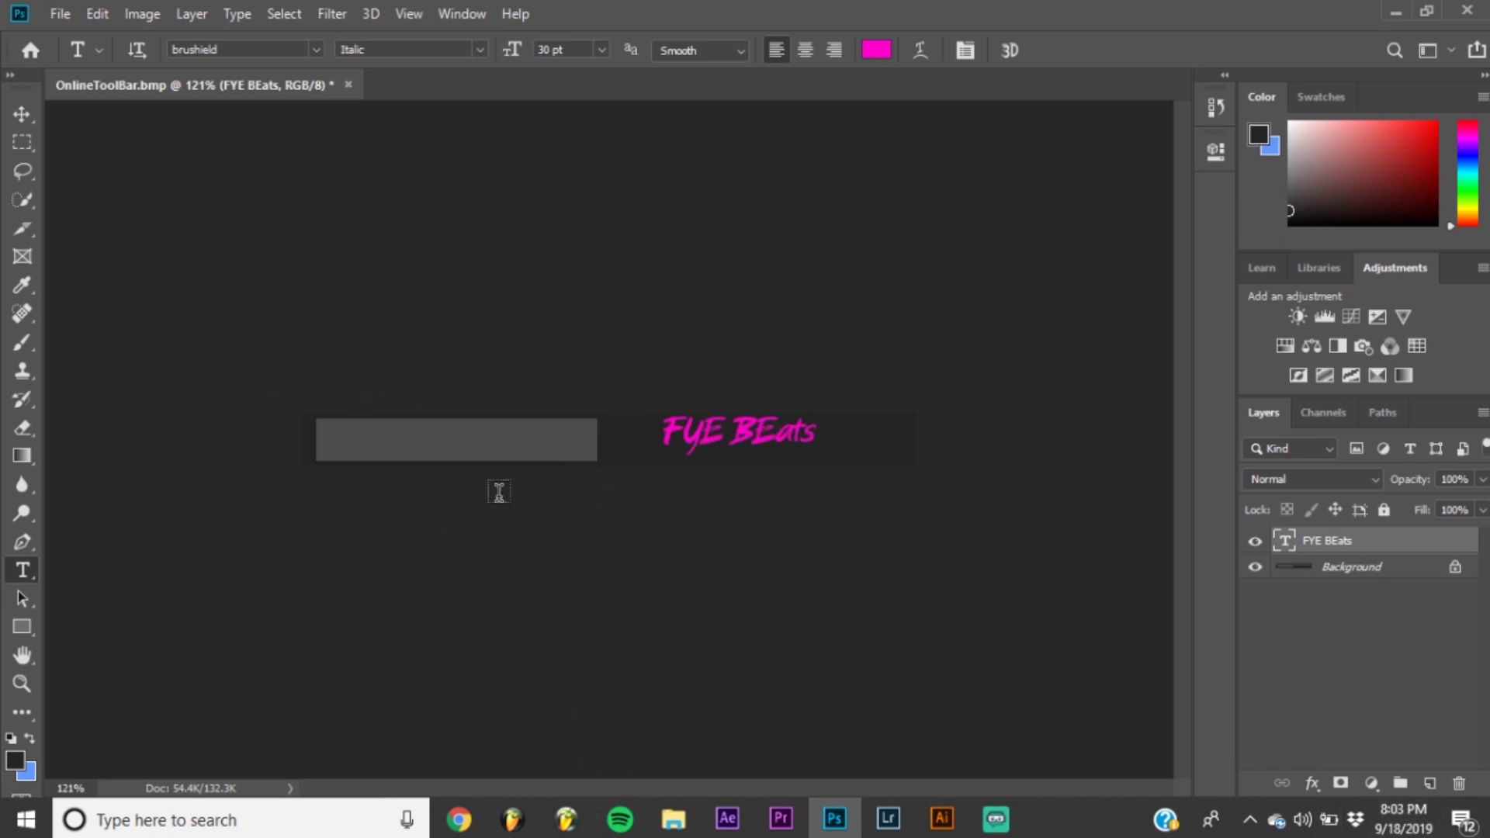
- Reapply the custom SKIN skin from the Skin list in FL Studio's General settings
left_click(566, 819)
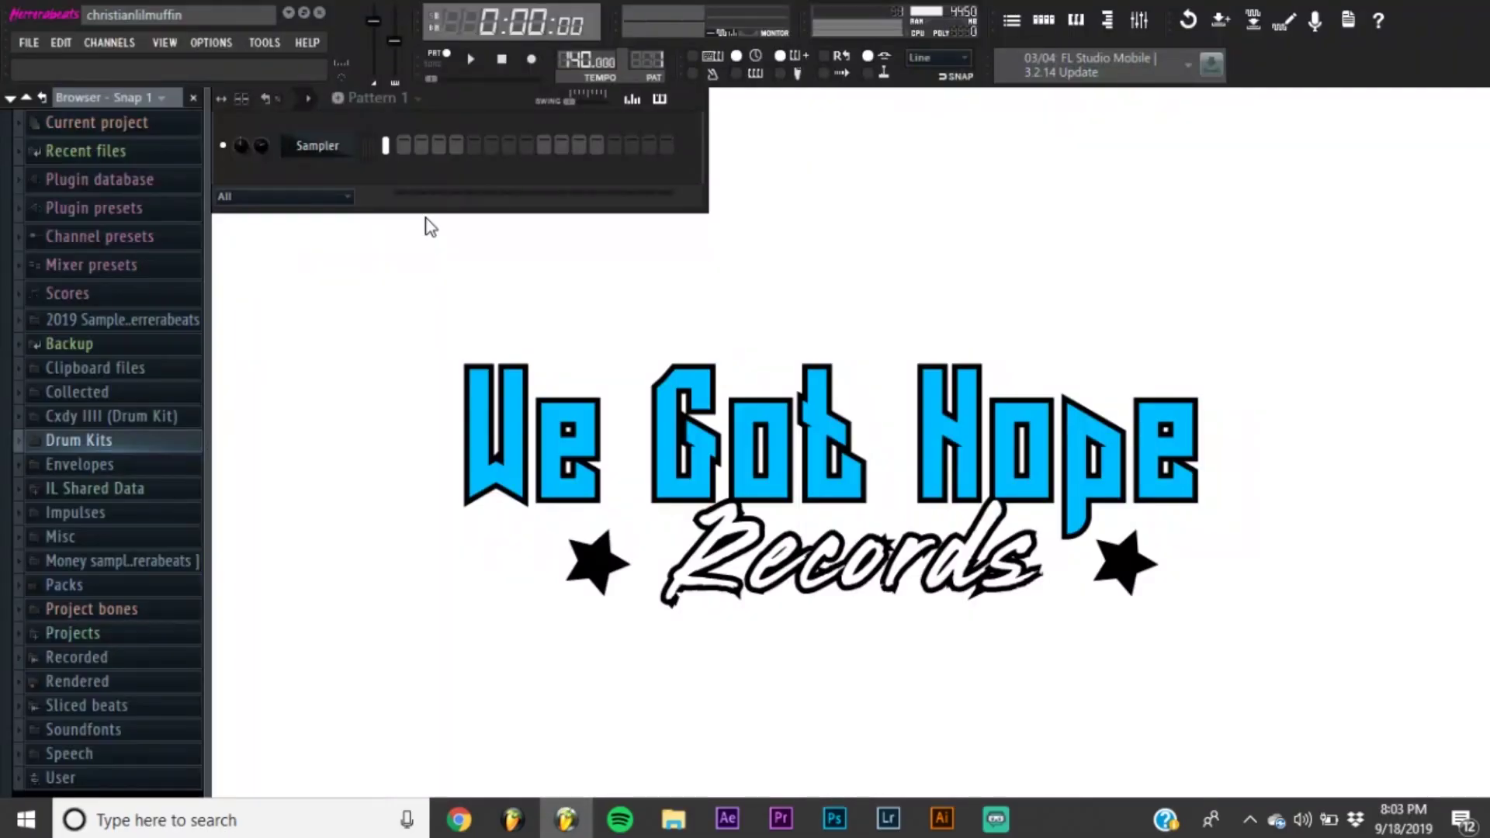
left_click(203, 41)
left_click(254, 115)
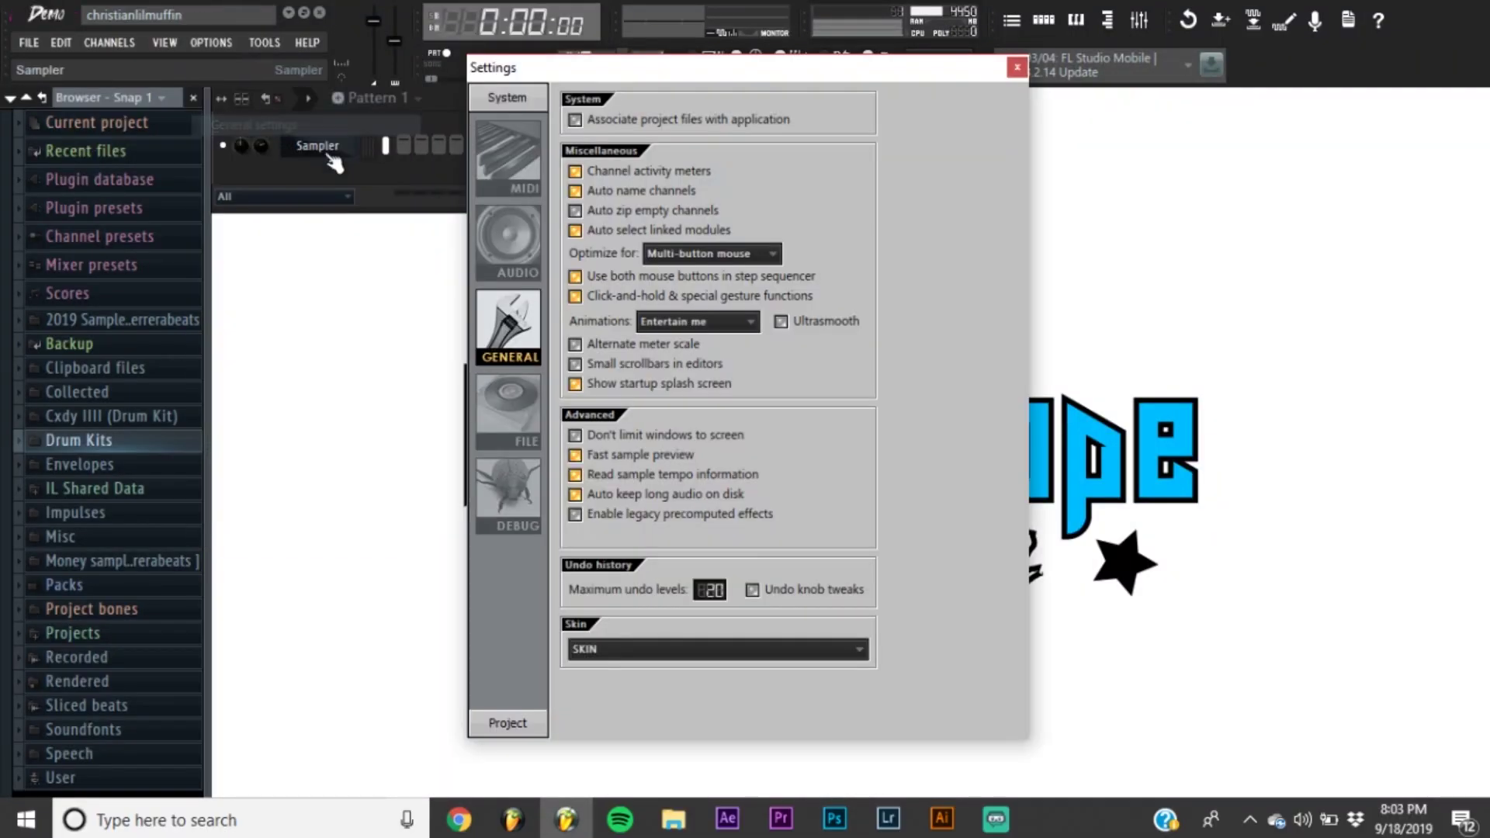
left_click(715, 650)
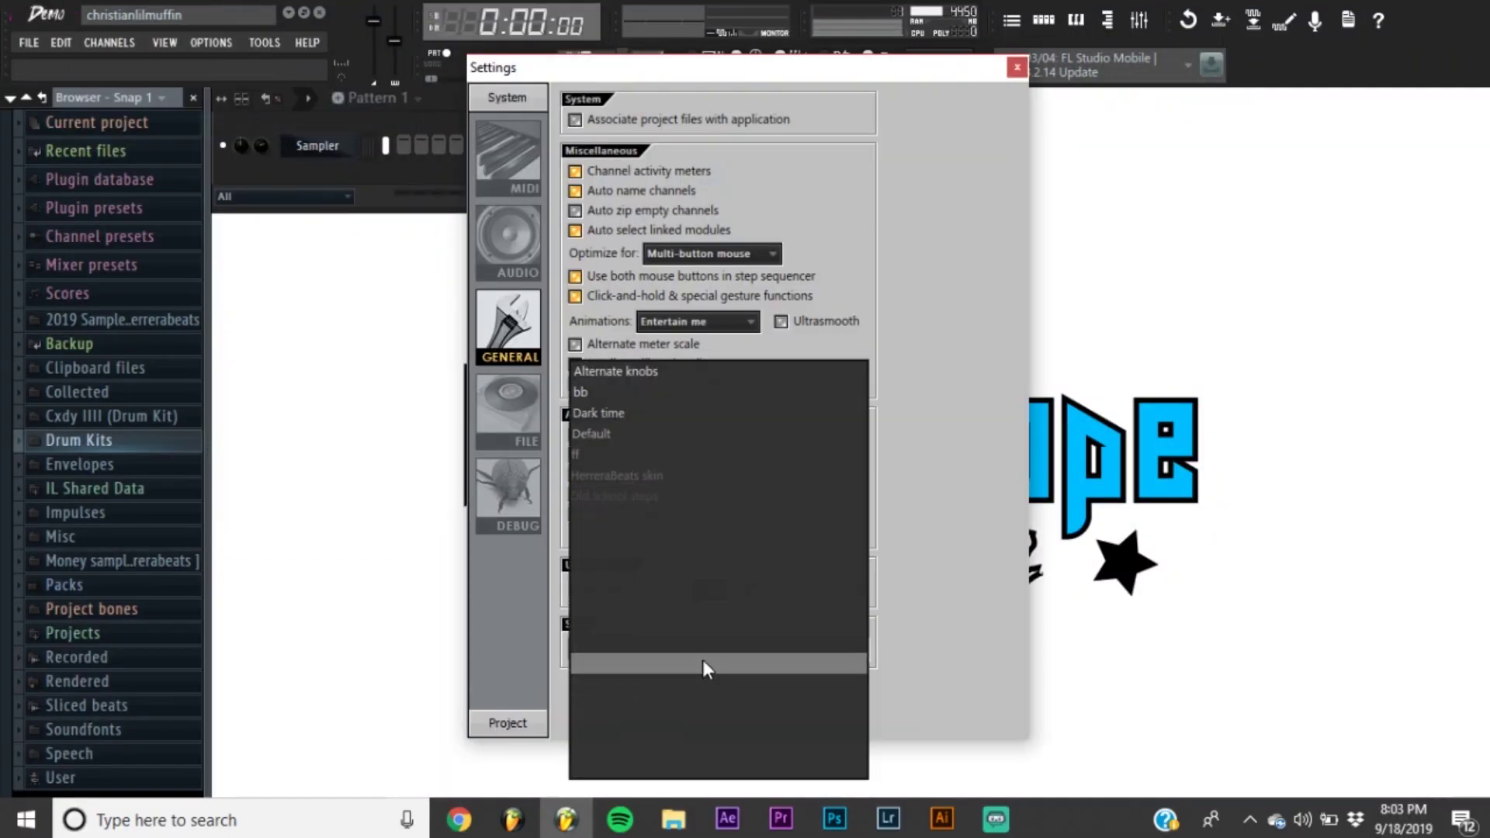
left_click(654, 455)
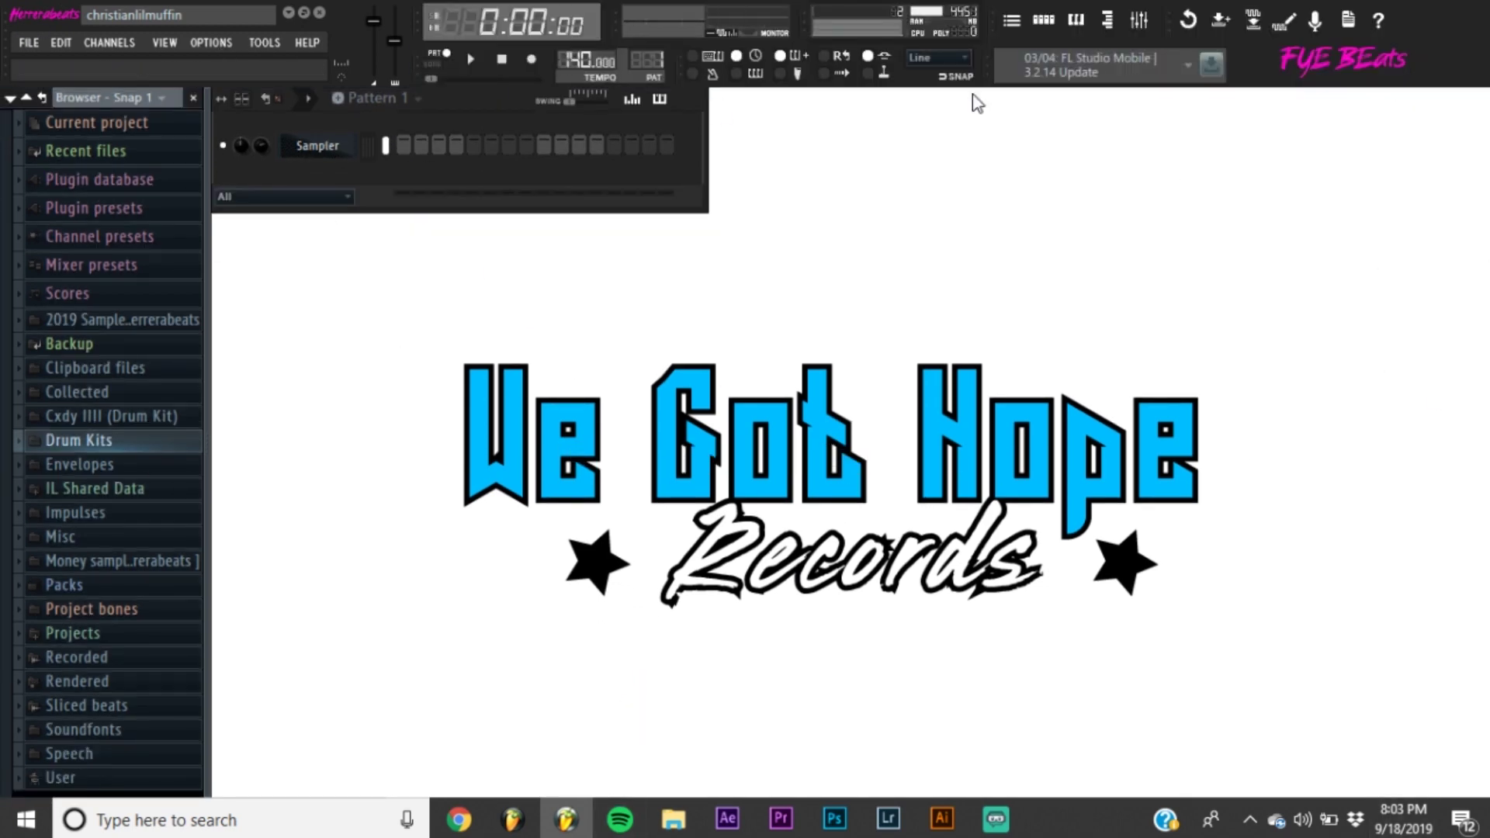
- Show the empty playlist in FL Studio and open the SKIN folder in File Explorer
left_click(1042, 15)
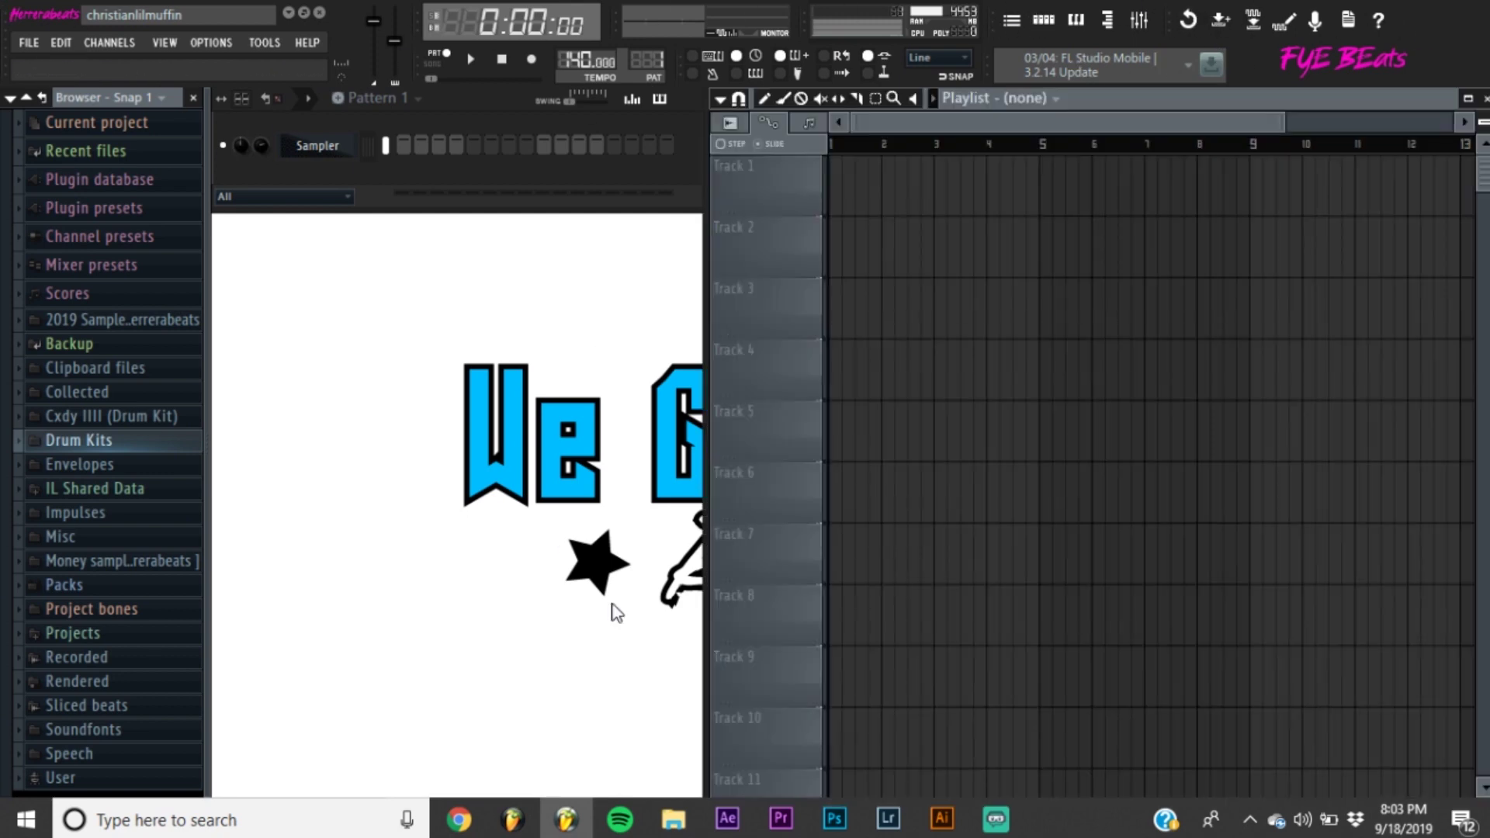
left_click(679, 821)
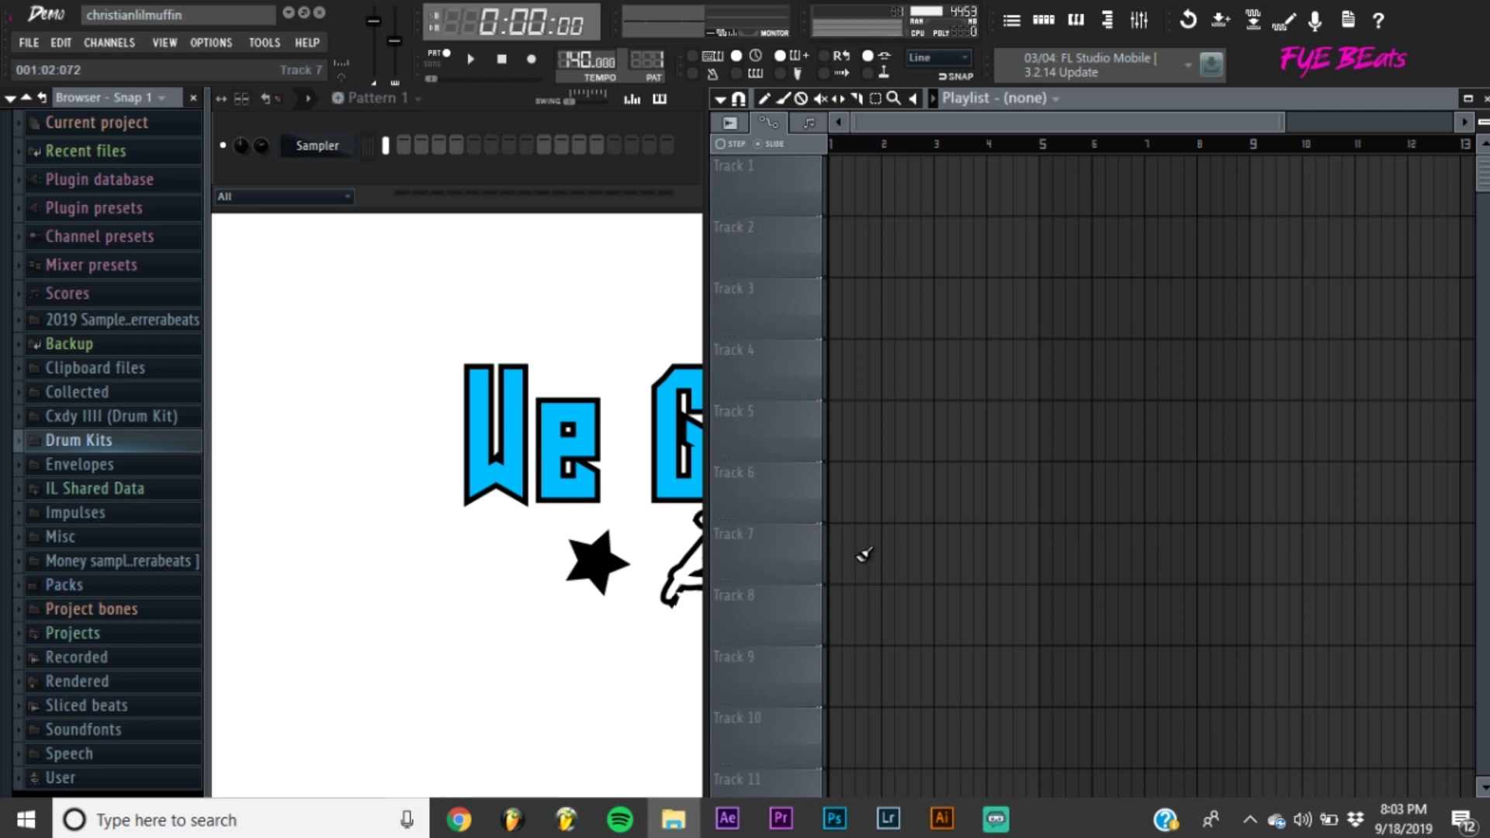